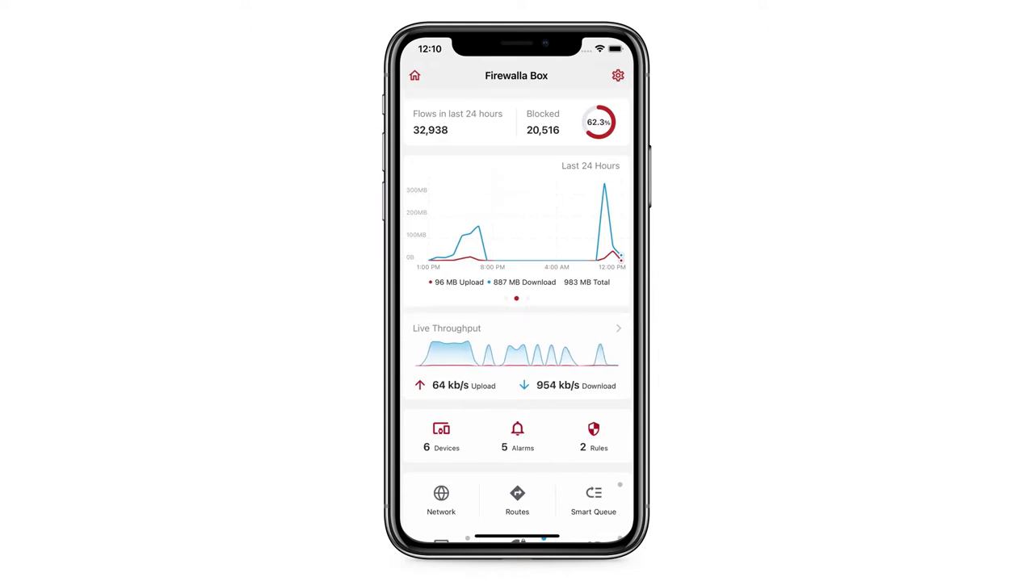
# Show the last 60 minutes of network flows, sorted by upload and as a timestamped history
pyautogui.moveTo(619, 256)
pyautogui.mouseDown()
pyautogui.moveTo(403, 259)
pyautogui.moveTo(600, 267)
pyautogui.moveTo(534, 272)
pyautogui.mouseUp()
pyautogui.click(619, 259)
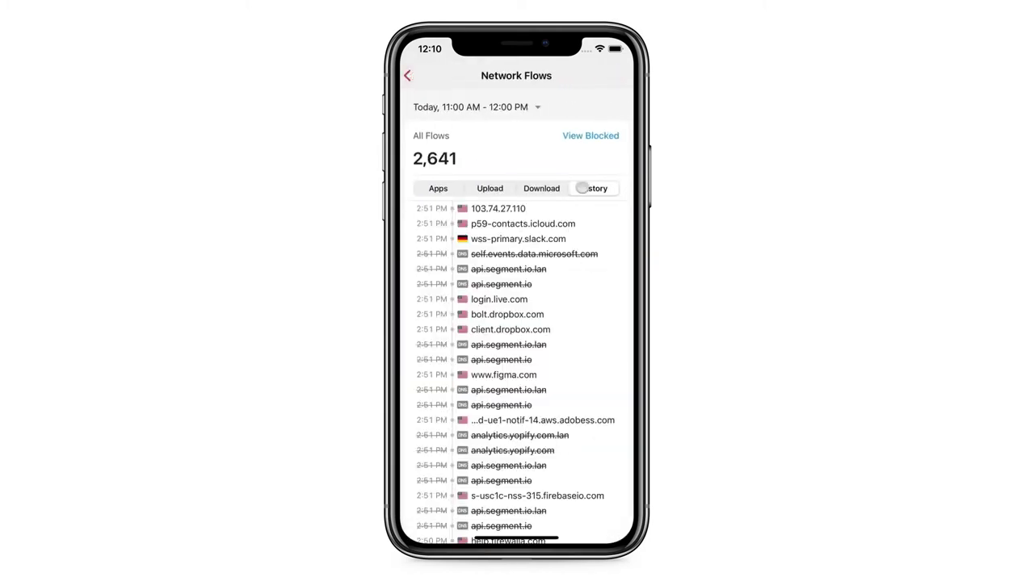
pyautogui.click(501, 186)
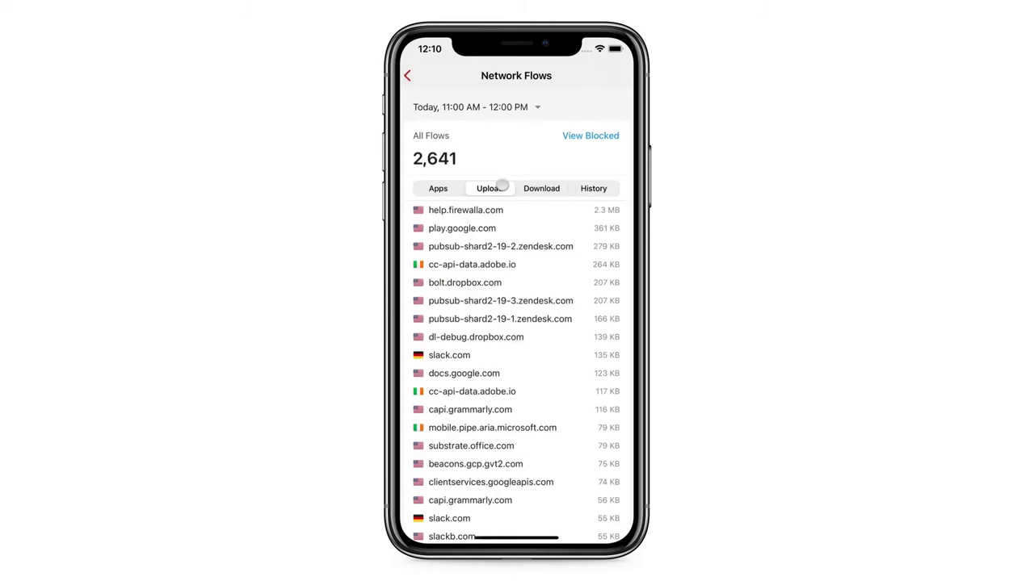
pyautogui.click(592, 188)
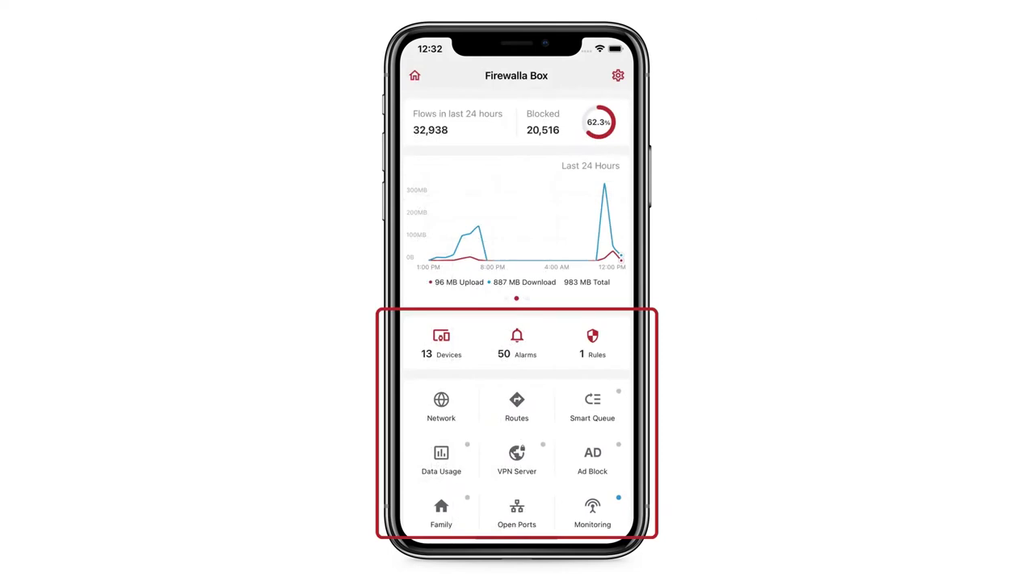
# Open the kids device group and inspect its play.google.com network flow
pyautogui.click(442, 347)
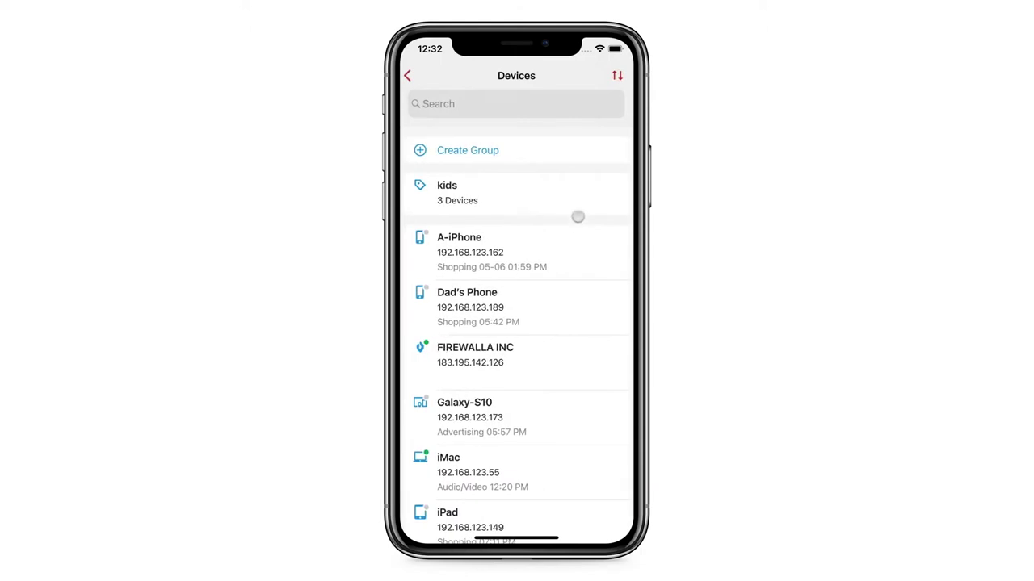
pyautogui.moveTo(577, 217)
pyautogui.mouseDown()
pyautogui.moveTo(577, 122)
pyautogui.moveTo(588, 245)
pyautogui.mouseUp()
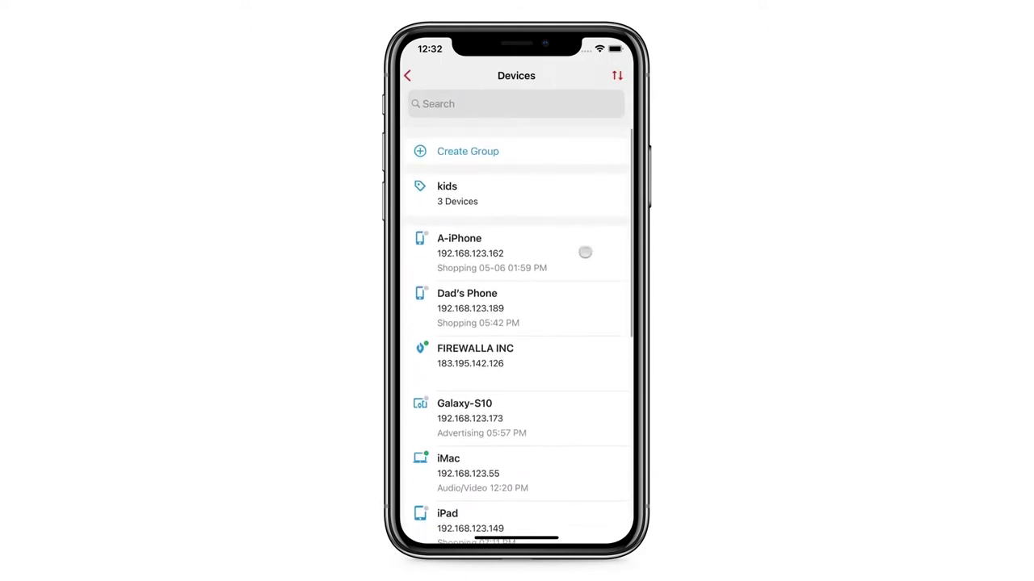
pyautogui.click(581, 202)
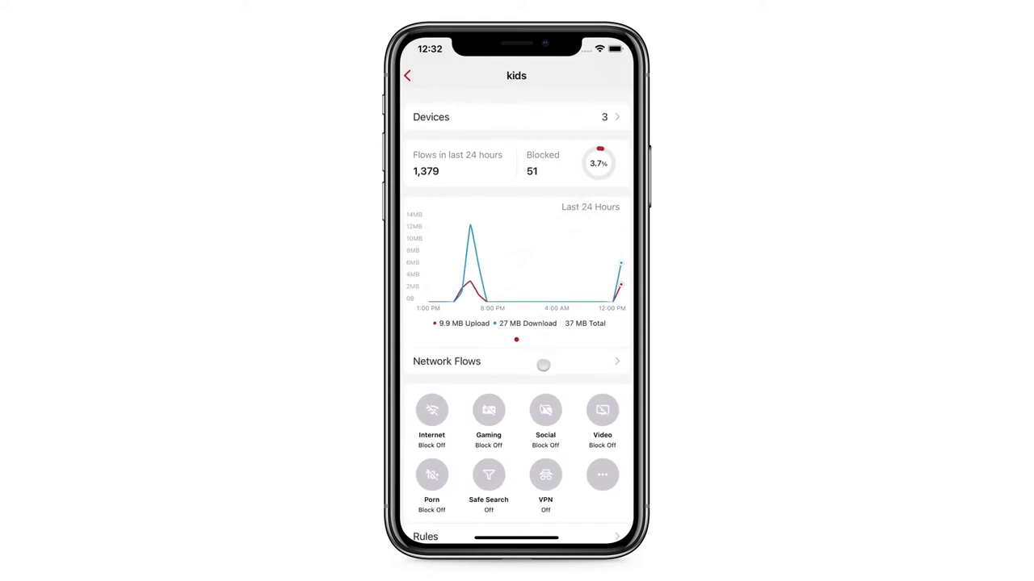
pyautogui.click(543, 365)
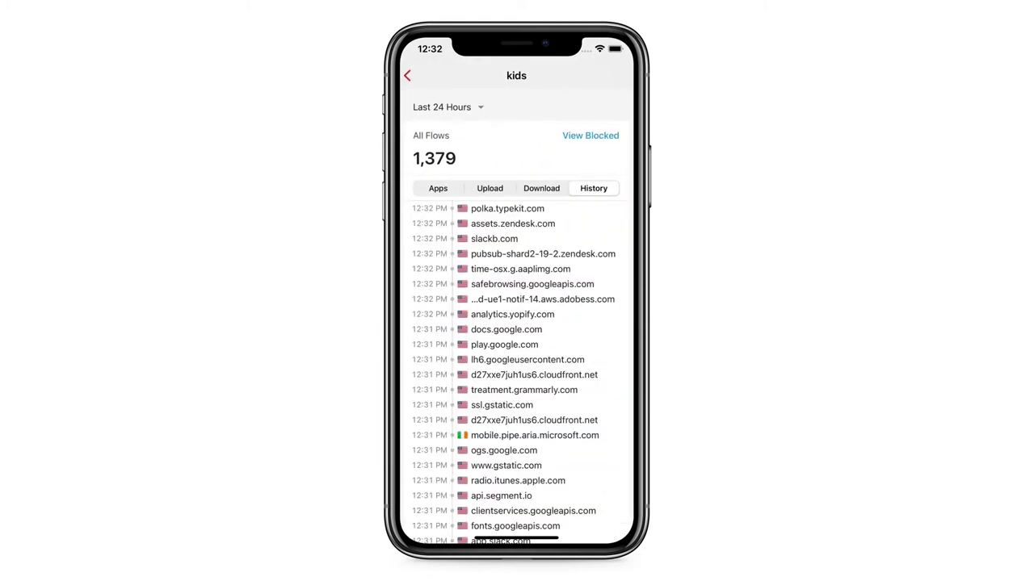
pyautogui.click(525, 345)
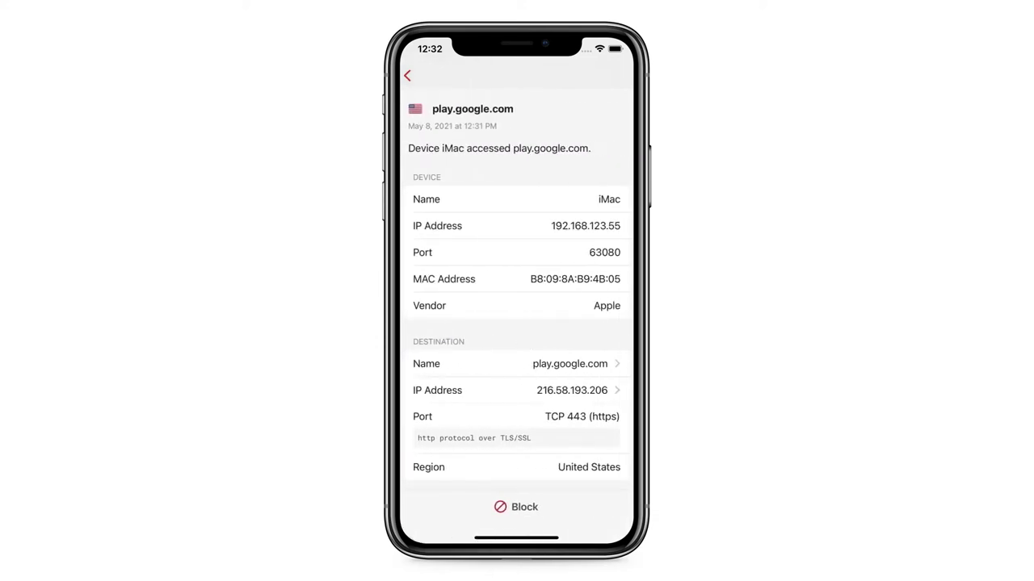
# Preview the flow's block options without blocking, then block Facebook for the kids group
pyautogui.click(525, 507)
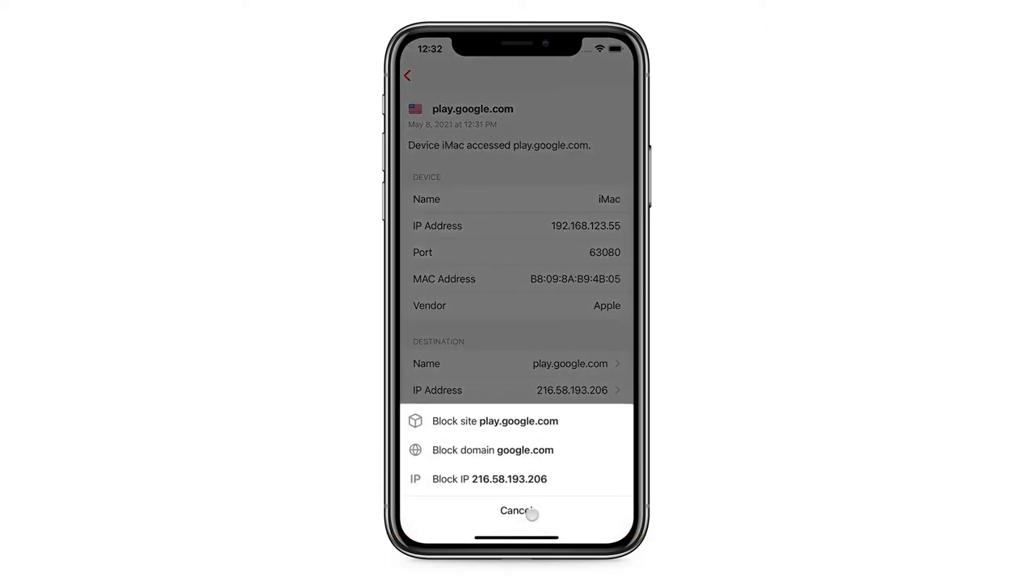
pyautogui.click(520, 511)
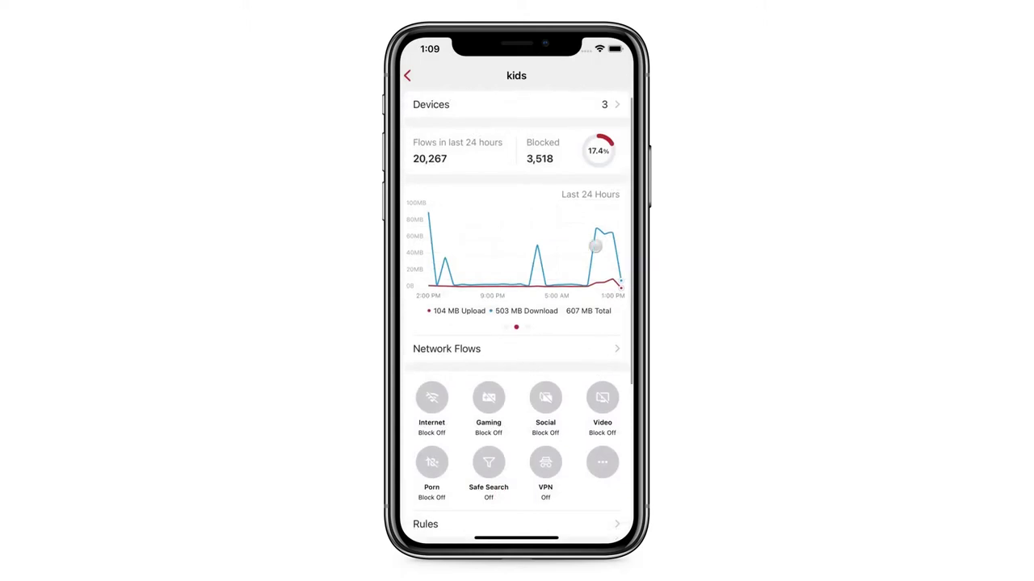
pyautogui.moveTo(596, 384); pyautogui.dragTo(584, 87)
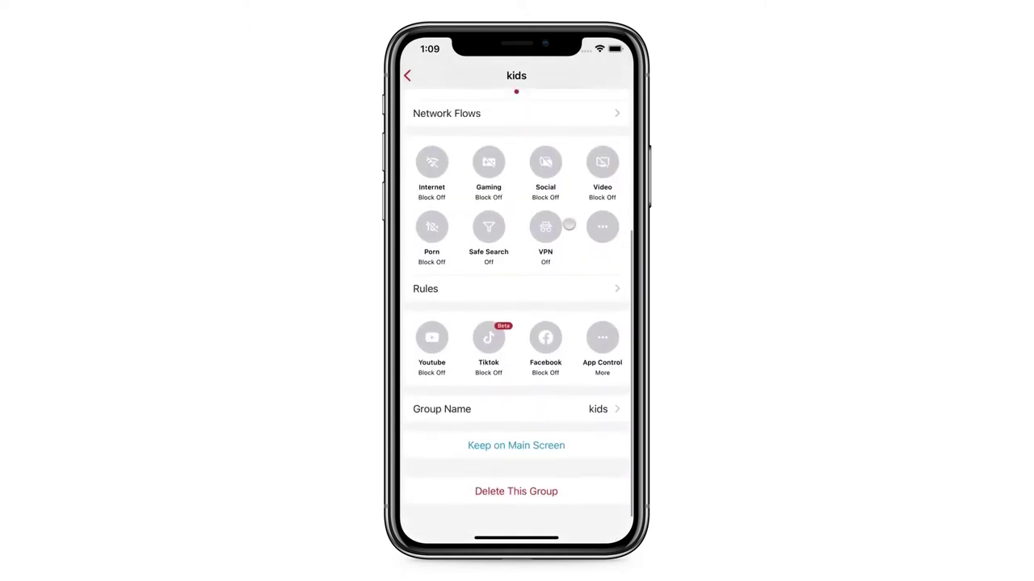
pyautogui.click(538, 337)
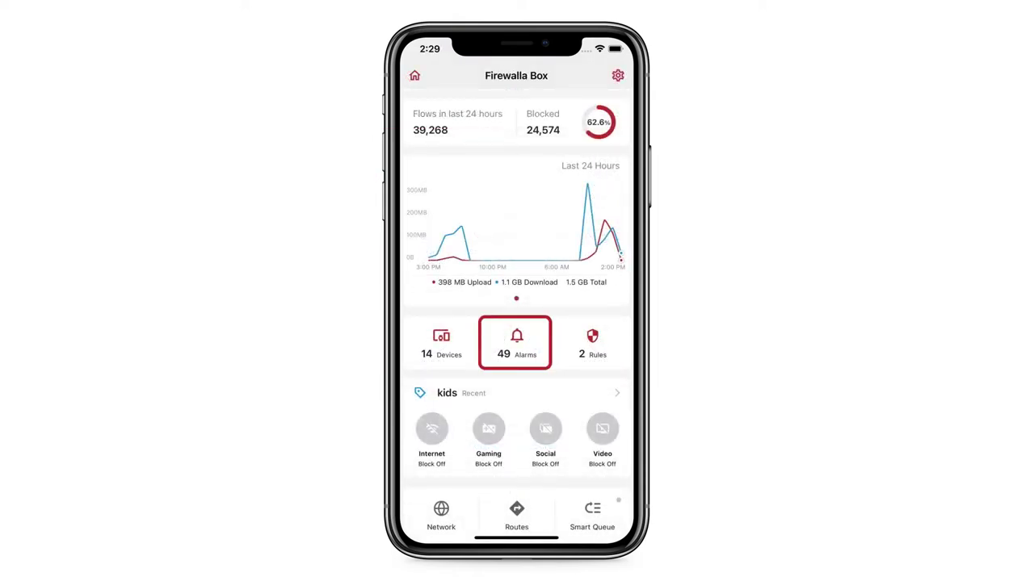
# Review the alarm list and its notification settings
pyautogui.click(516, 342)
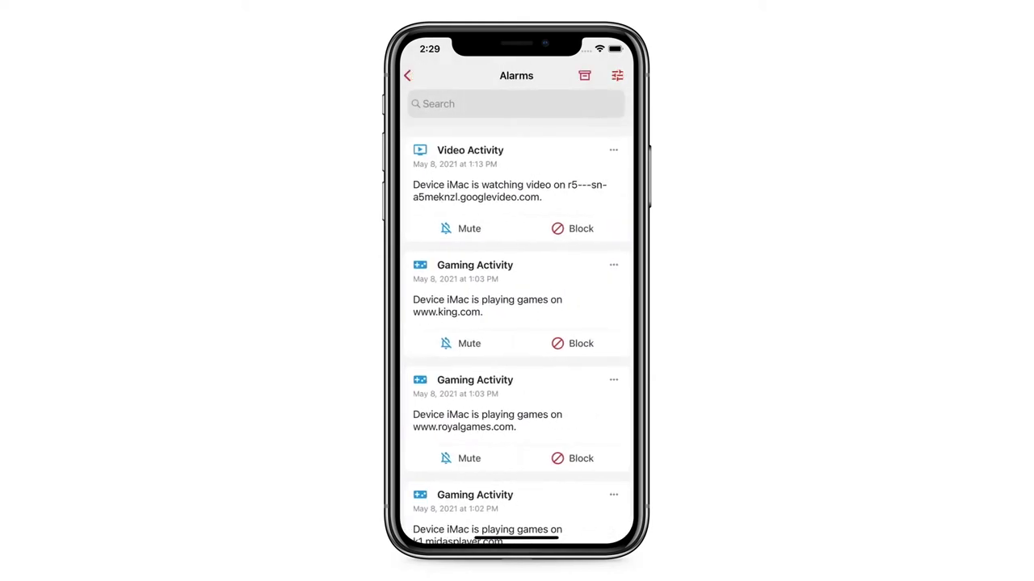
pyautogui.click(617, 75)
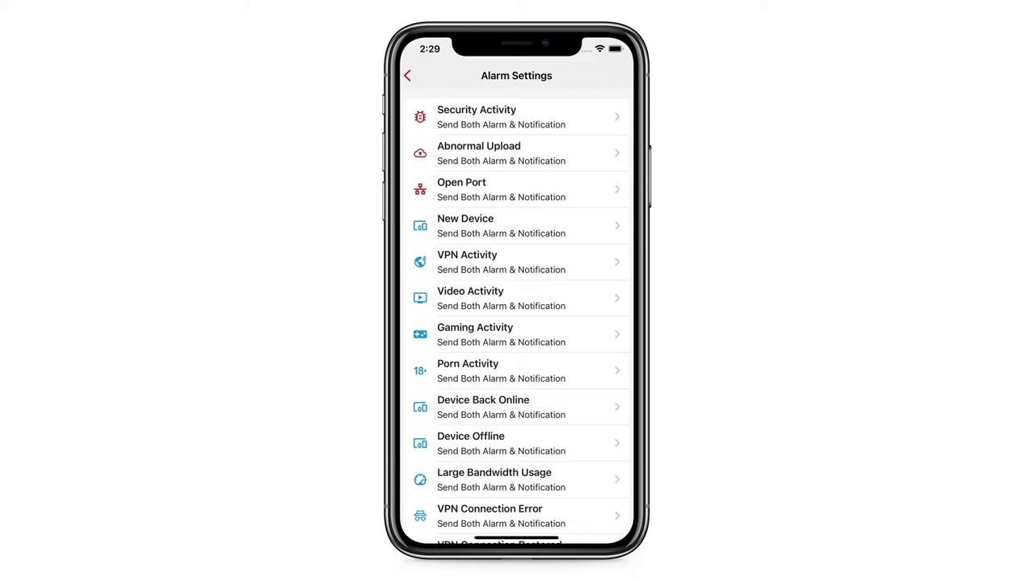
pyautogui.click(407, 75)
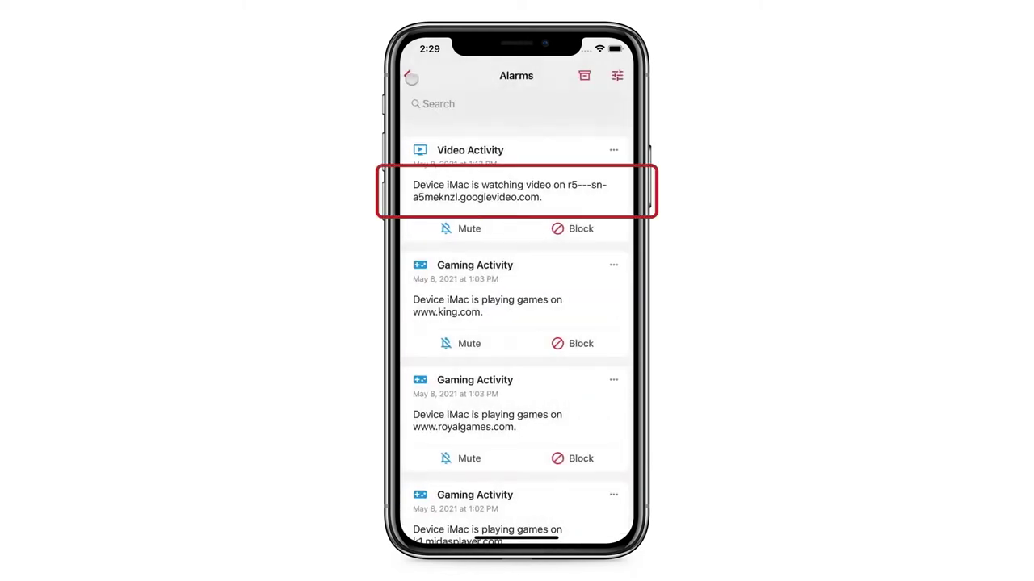
# Open the iMac Video Activity alarm, preview its block options, and mute video activity alarms
pyautogui.click(566, 206)
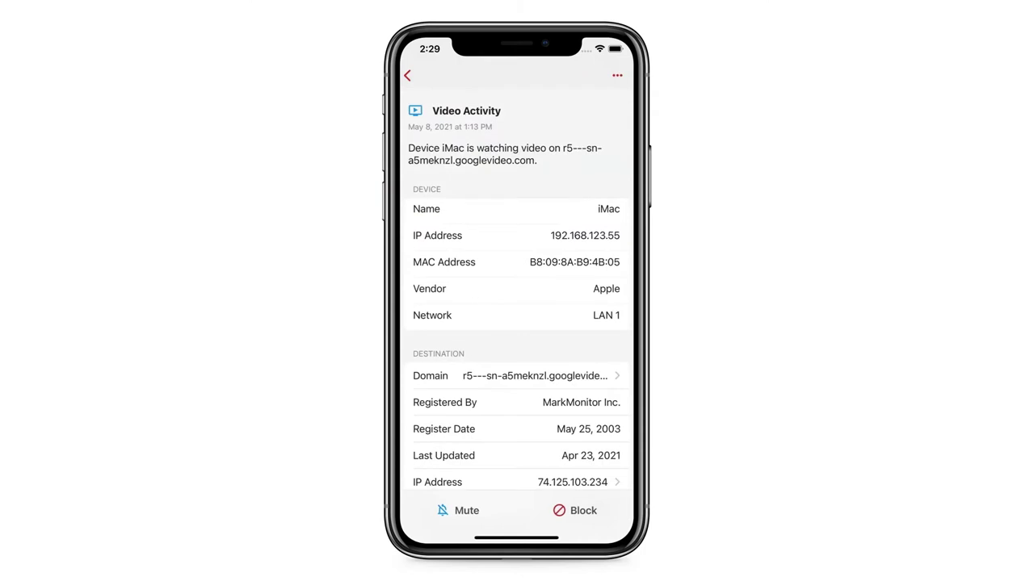
pyautogui.scroll(-1, 517, 323)
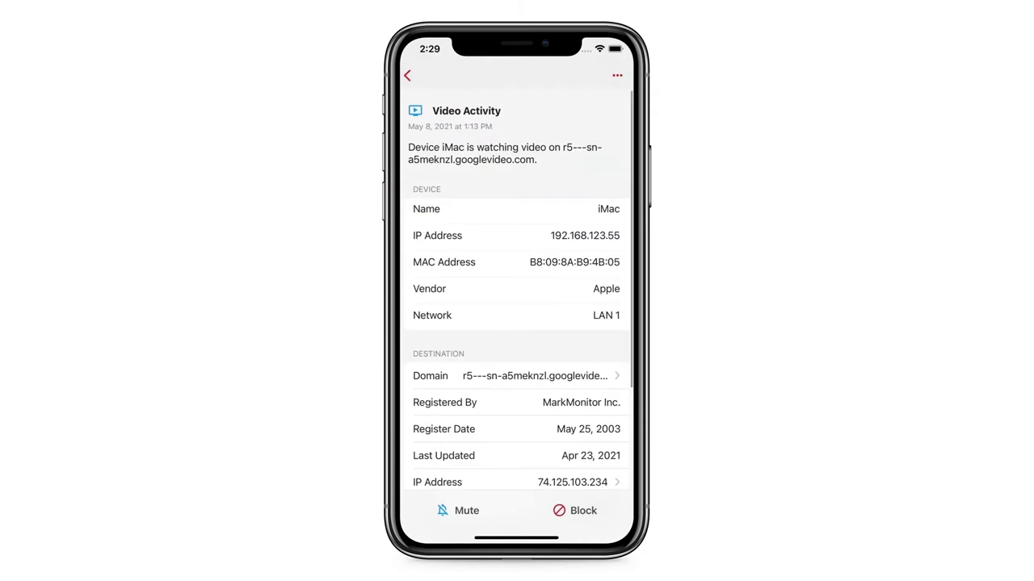
pyautogui.click(581, 513)
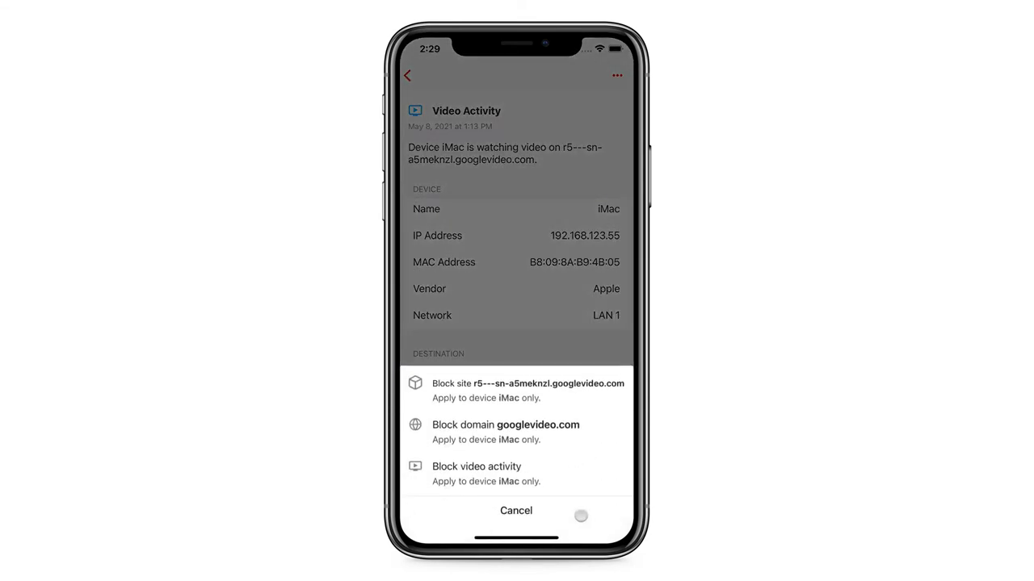
pyautogui.click(516, 516)
pyautogui.click(477, 509)
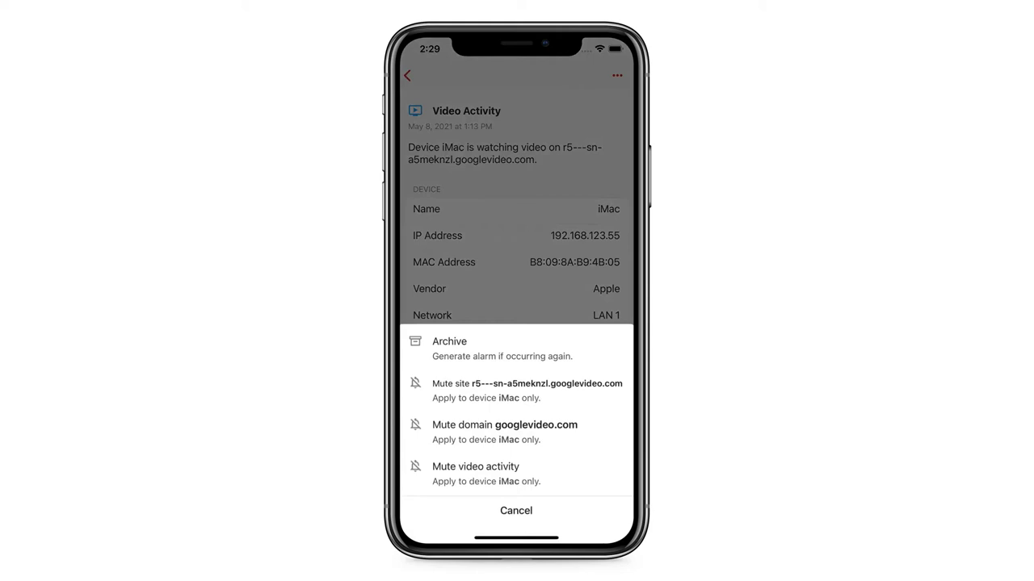
pyautogui.click(493, 473)
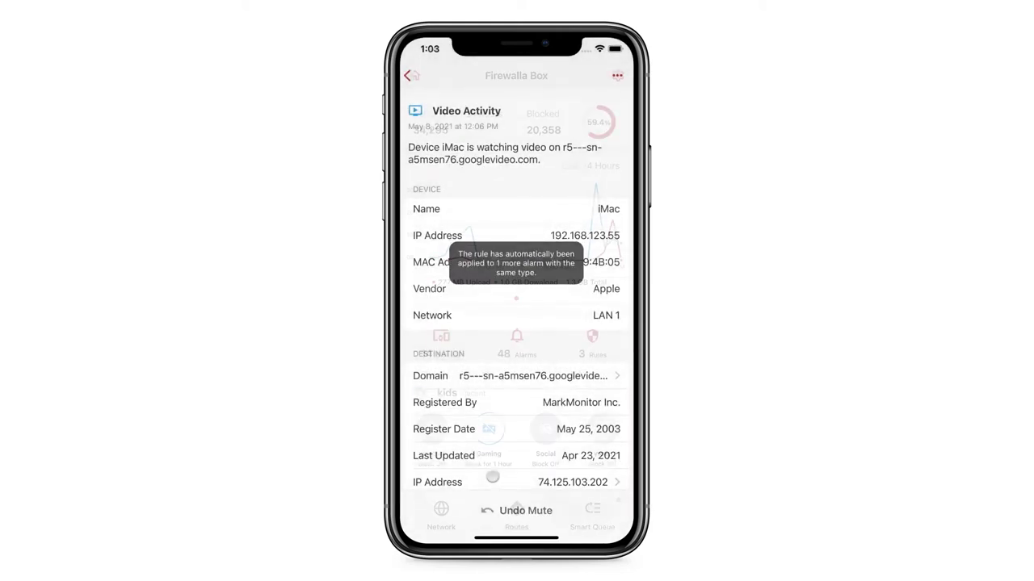
# Start a new block rule and browse its target list without choosing a target
pyautogui.click(594, 345)
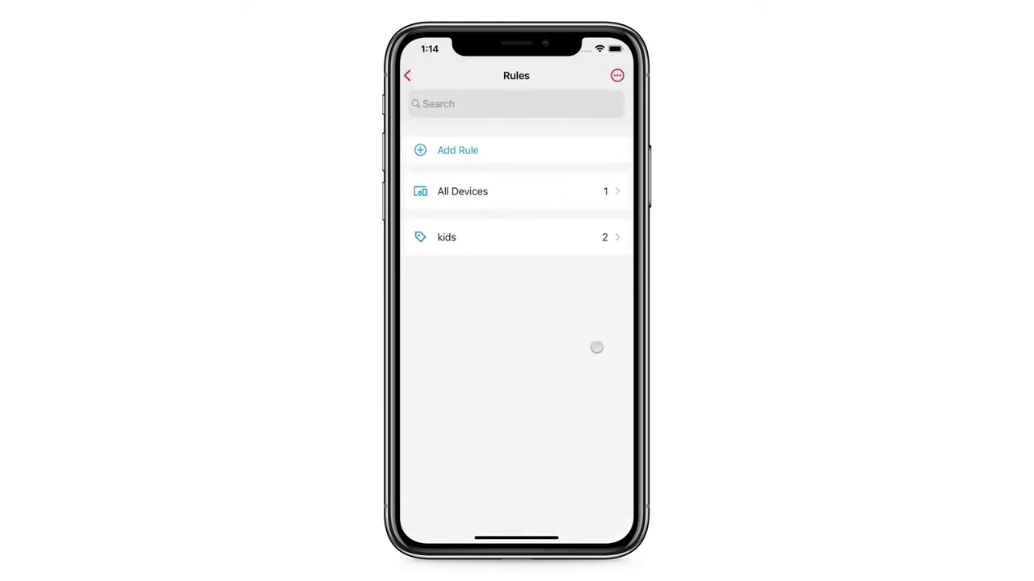
pyautogui.click(571, 155)
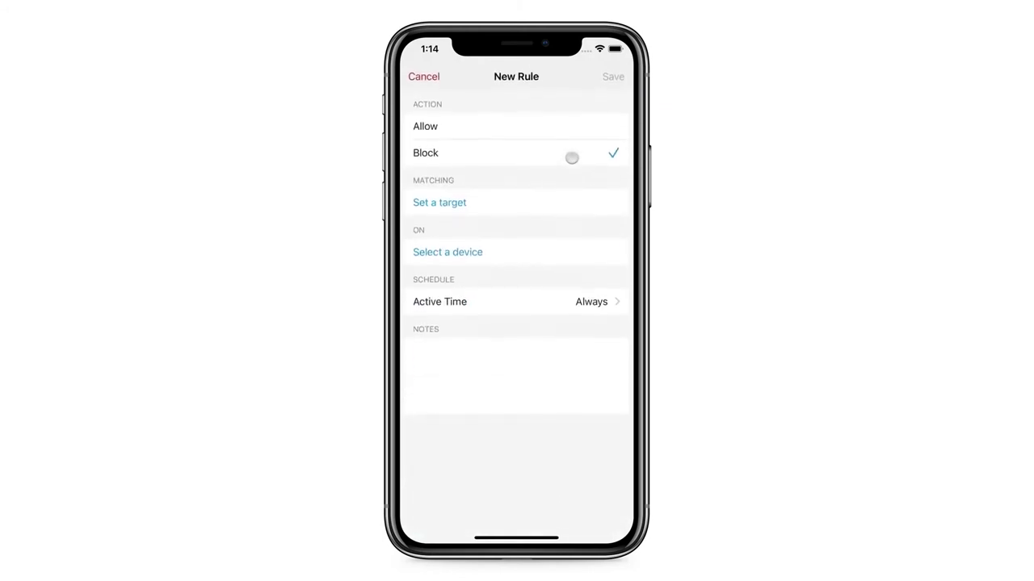
pyautogui.click(476, 126)
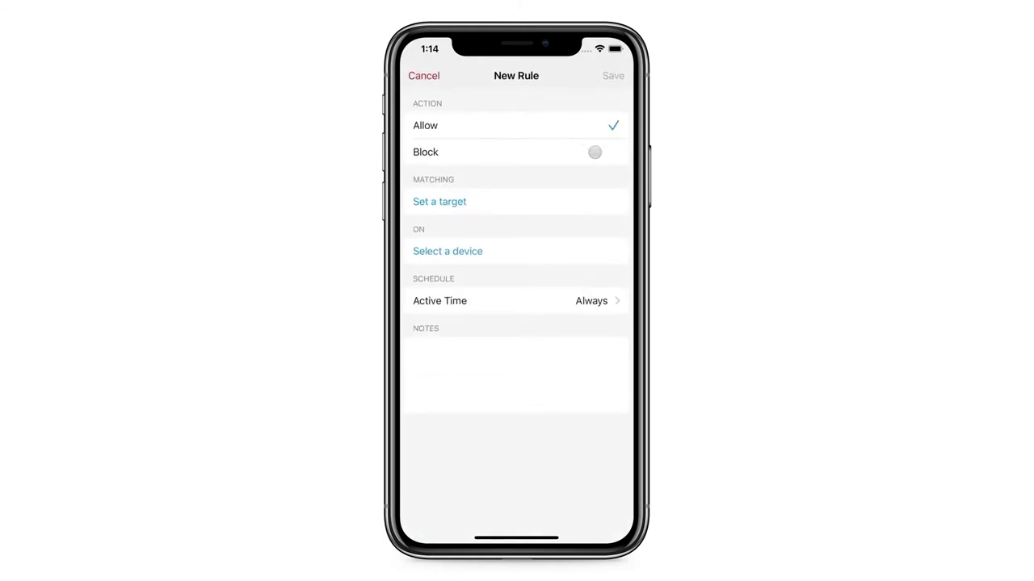
pyautogui.click(594, 153)
pyautogui.click(596, 203)
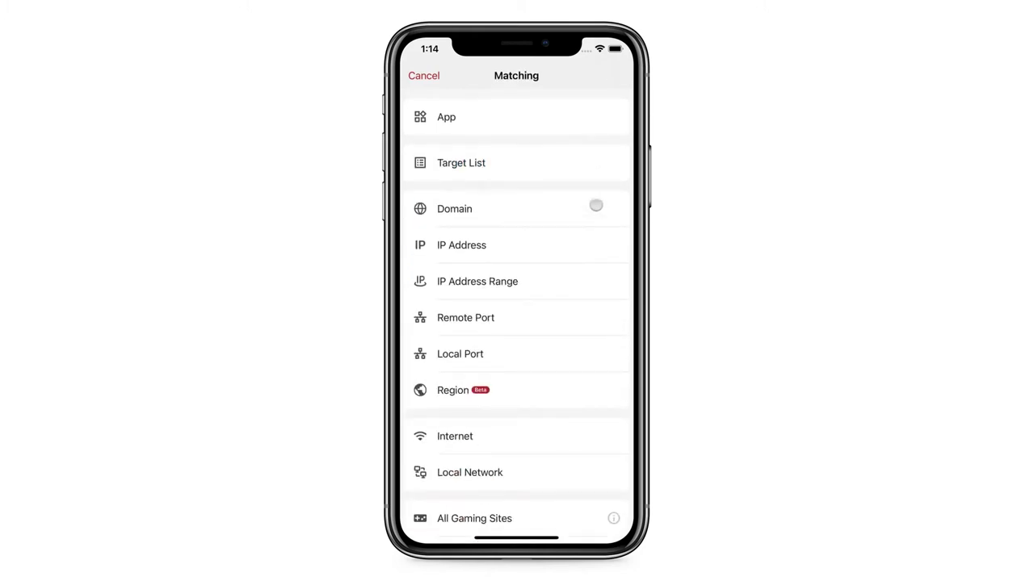
pyautogui.moveTo(589, 406); pyautogui.dragTo(590, 121)
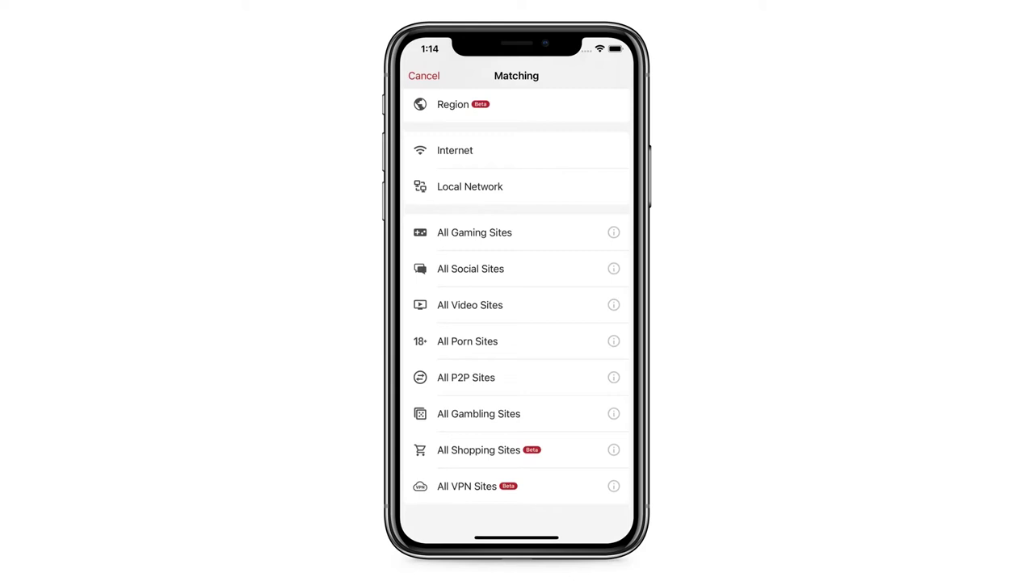
pyautogui.click(423, 76)
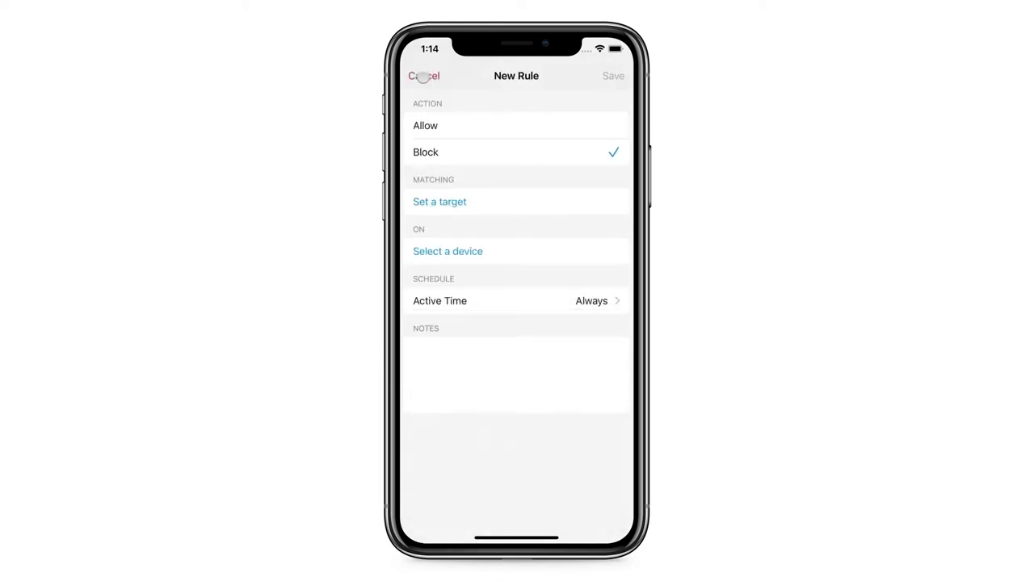
# Set the rule's active time to repeat weekly, toggling off weekdays including Tuesday
pyautogui.click(585, 302)
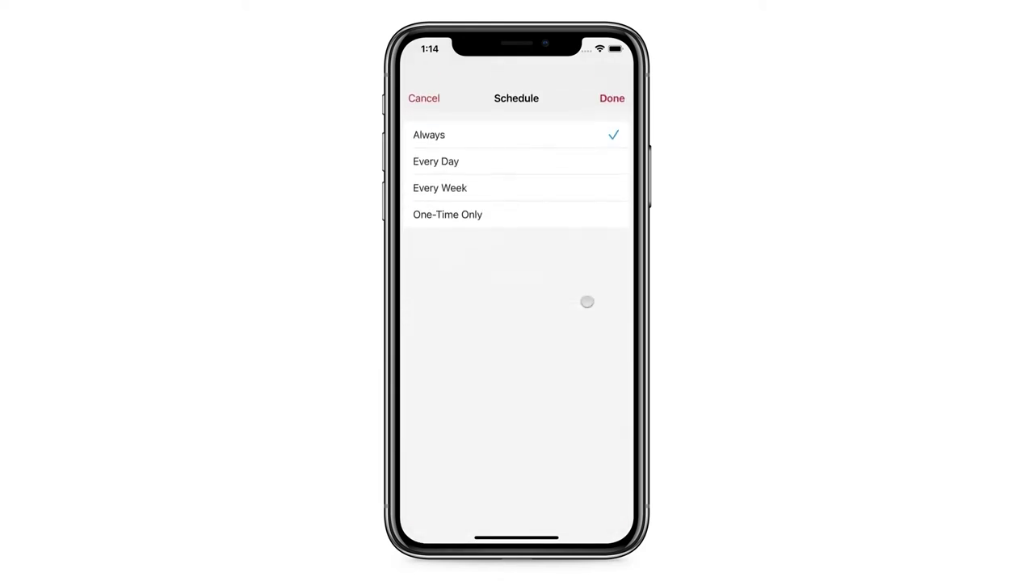
pyautogui.click(611, 141)
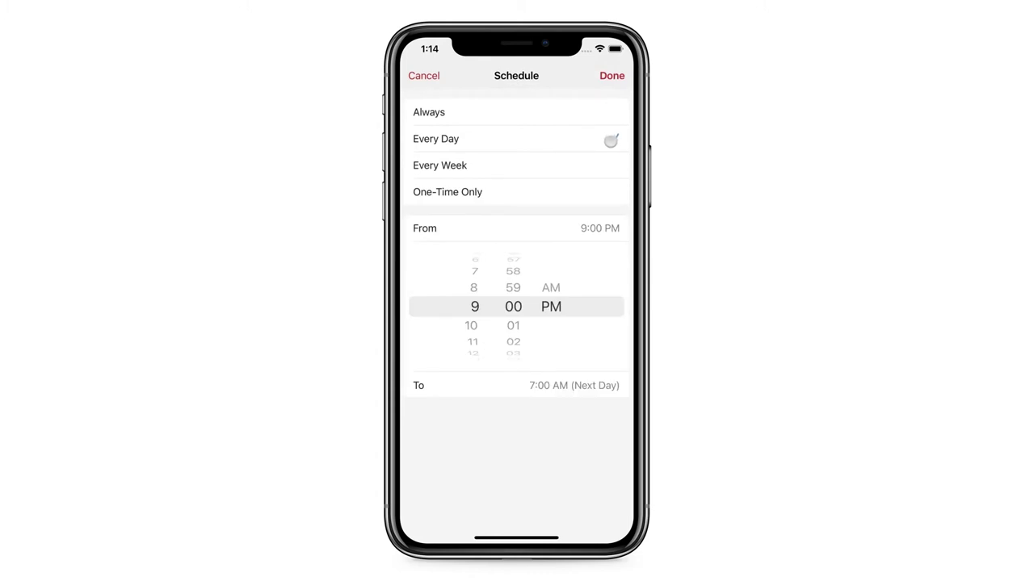
pyautogui.click(613, 166)
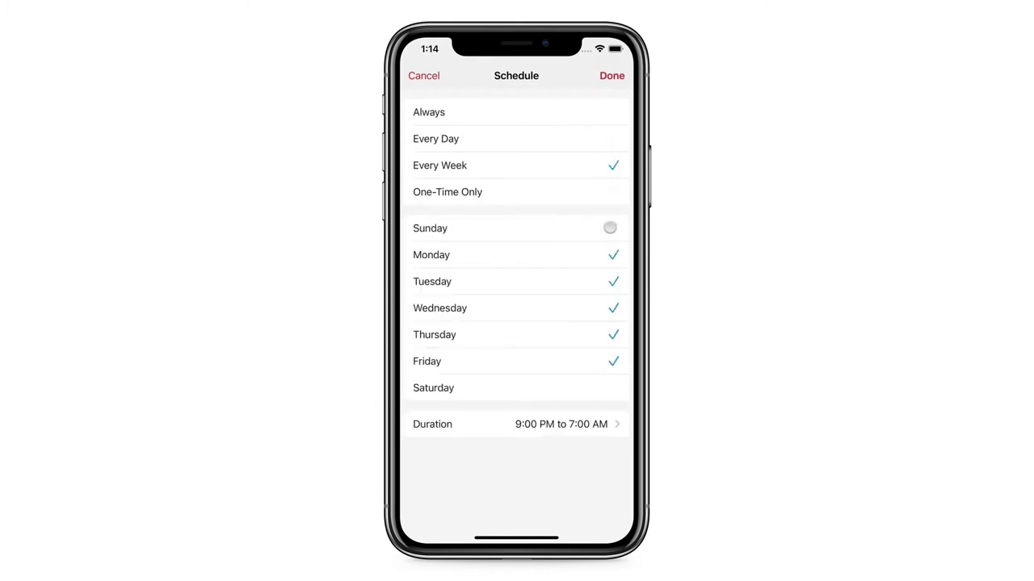
pyautogui.click(611, 229)
pyautogui.click(612, 255)
pyautogui.click(611, 282)
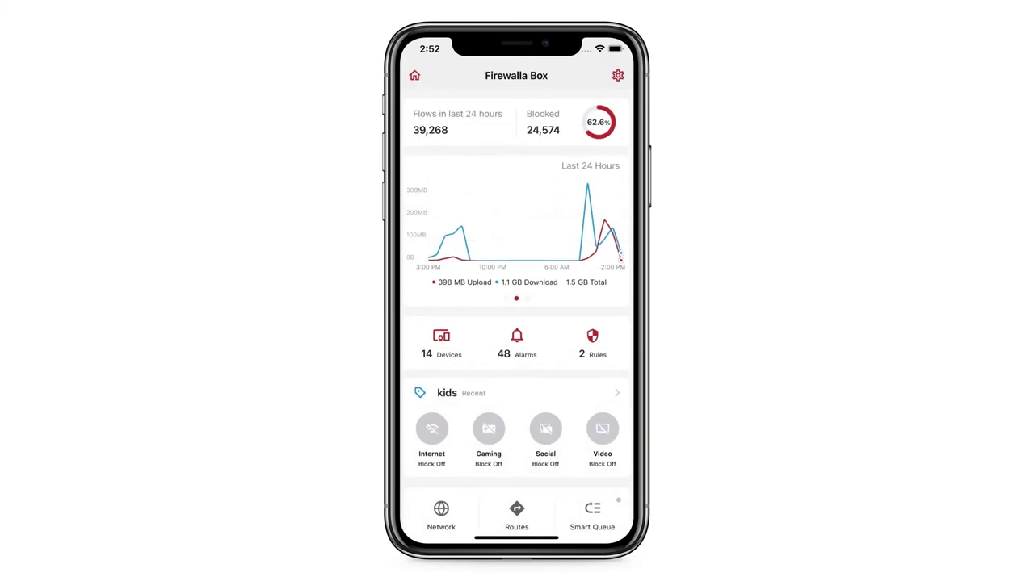
# Switch on Family Protect from the Family page, then switch on Ad Block
pyautogui.moveTo(592, 309); pyautogui.dragTo(591, 80)
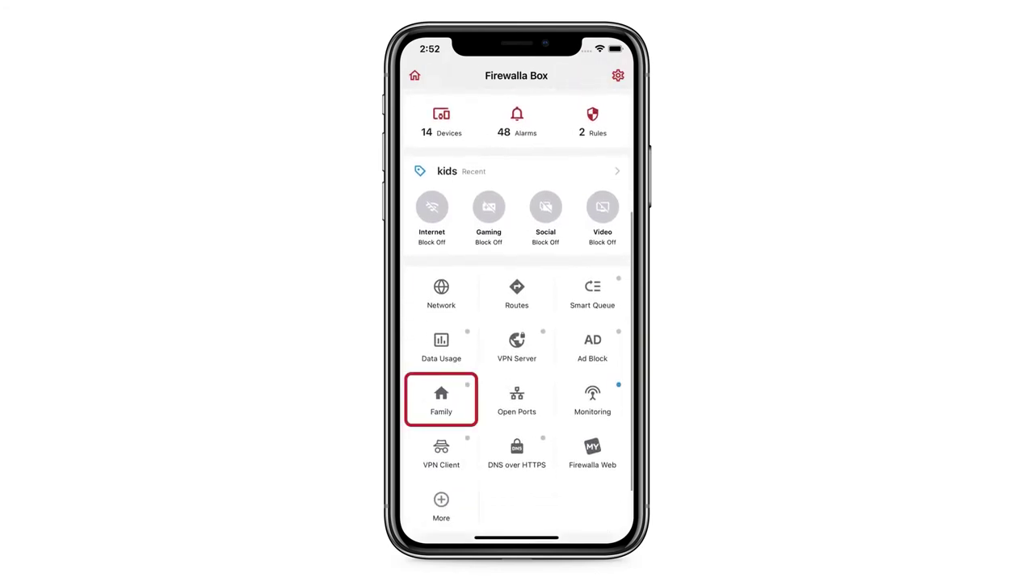
pyautogui.click(440, 396)
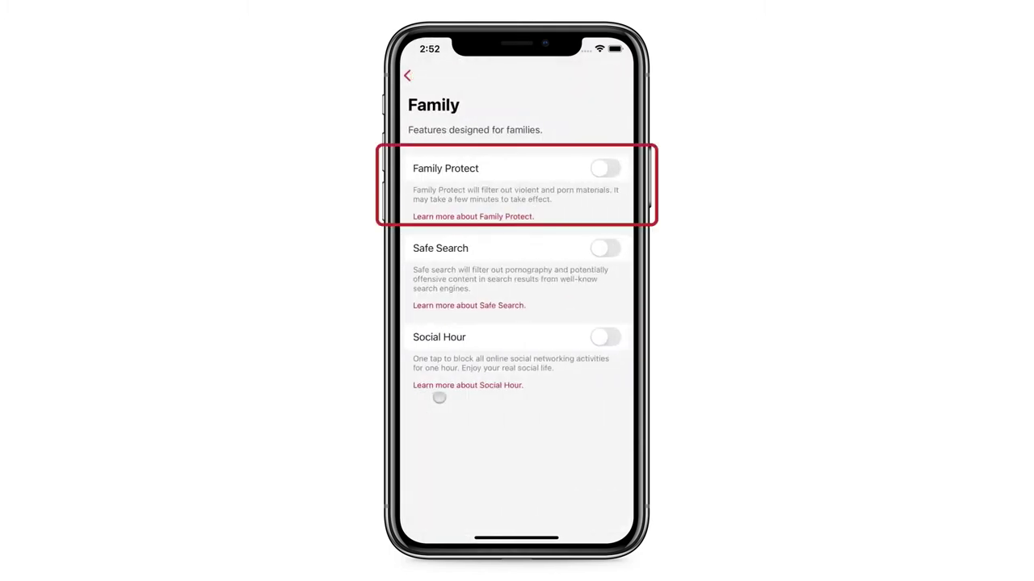
pyautogui.click(605, 169)
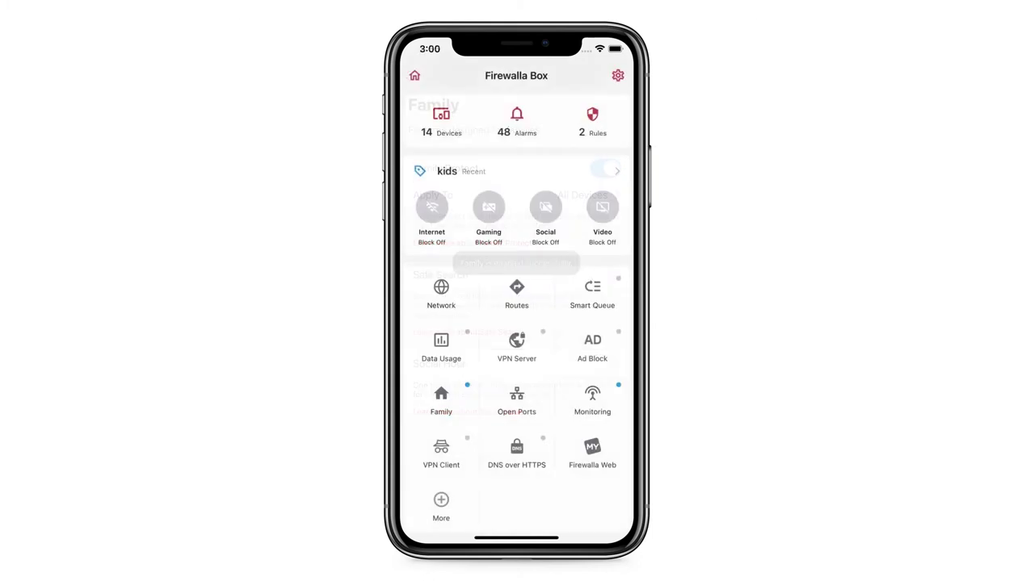
pyautogui.click(616, 339)
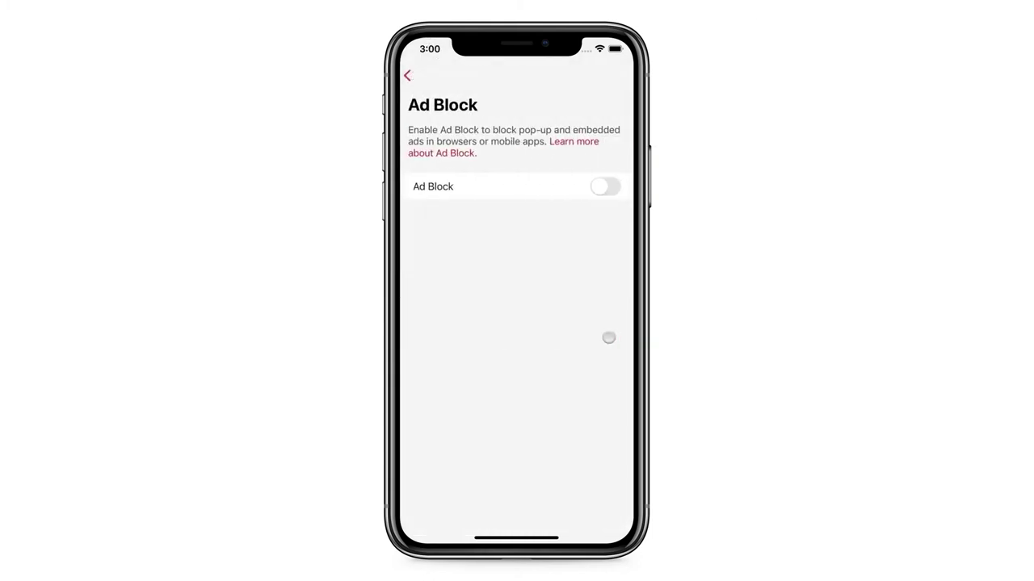
pyautogui.click(605, 187)
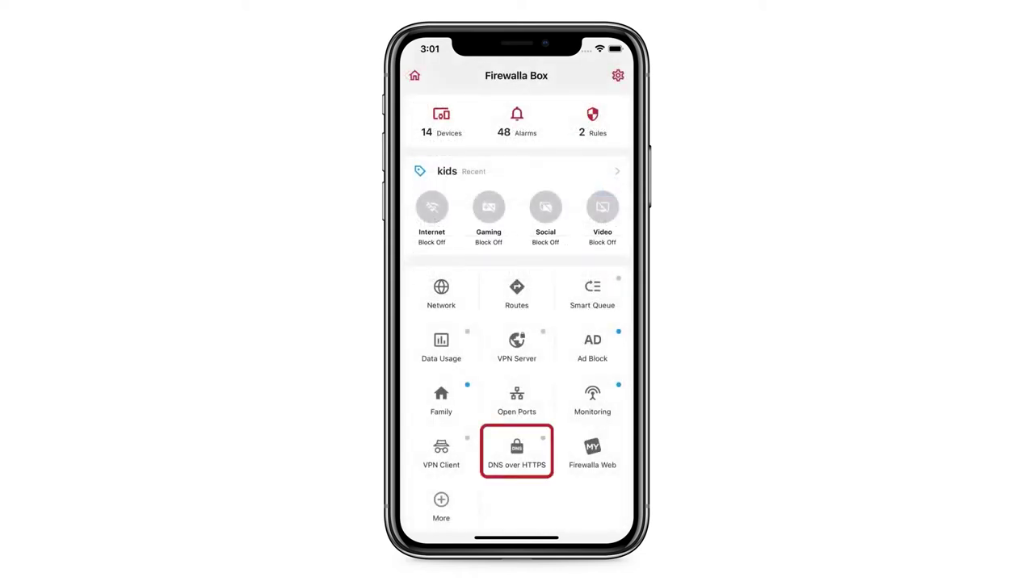
# Enable DNS over HTTPS, check its Cloudflare, Google and Quad9 providers, and go back home
pyautogui.click(518, 453)
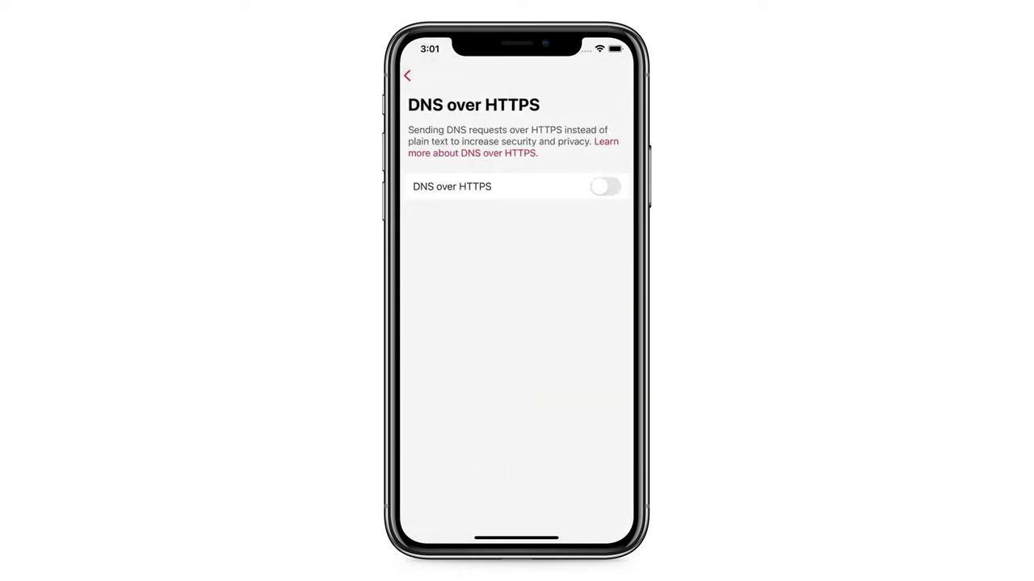
pyautogui.click(607, 188)
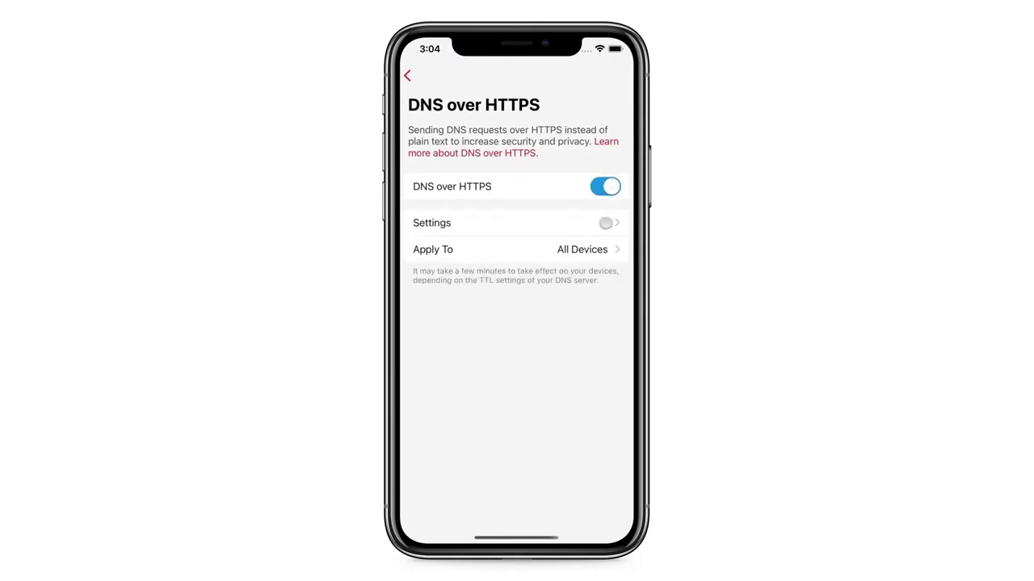
pyautogui.click(606, 223)
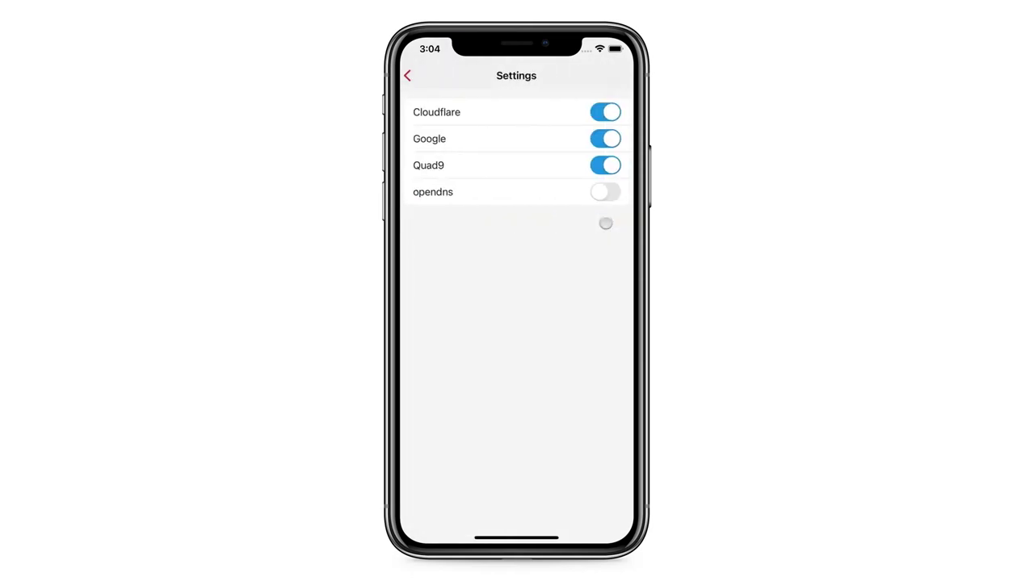
pyautogui.click(408, 75)
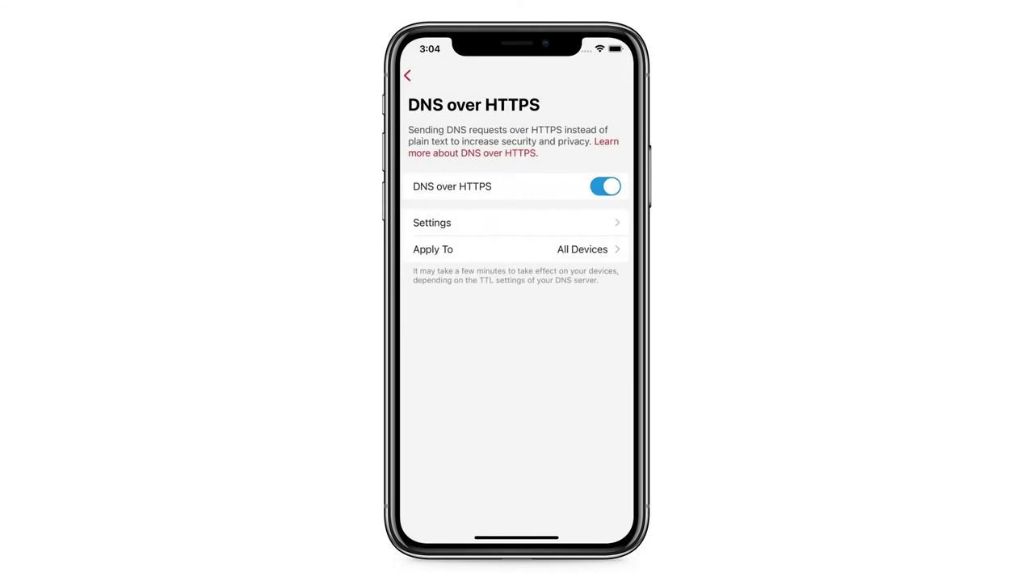
pyautogui.click(407, 75)
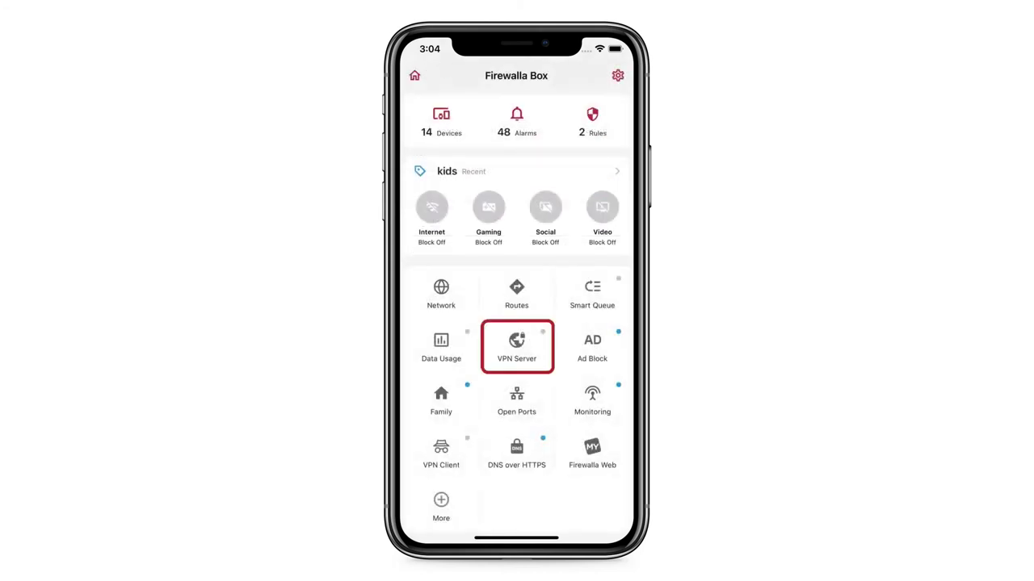
# Turn on the OpenVPN server and view the VPN client's saved profiles
pyautogui.click(511, 347)
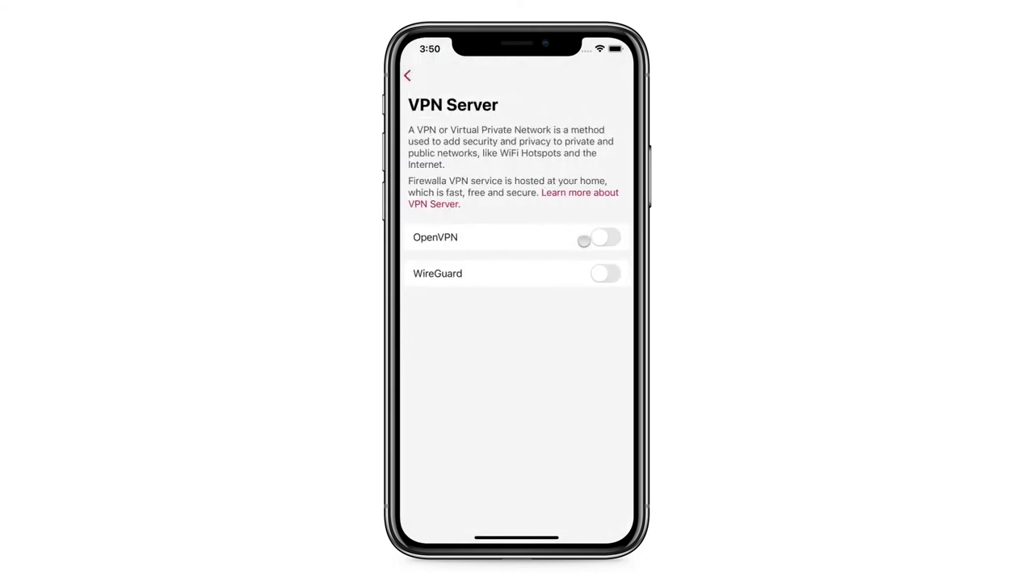
pyautogui.click(604, 237)
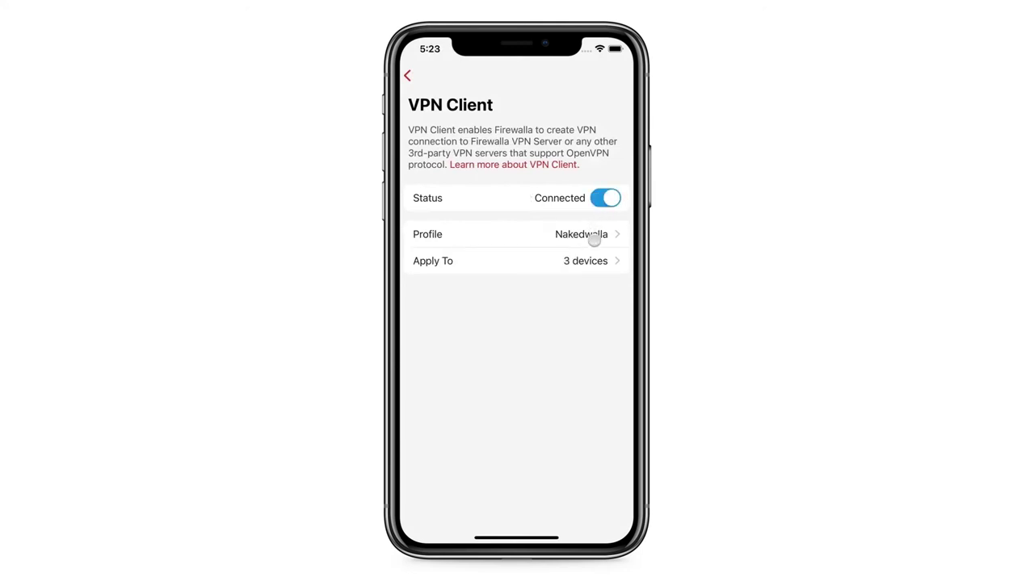
pyautogui.click(595, 234)
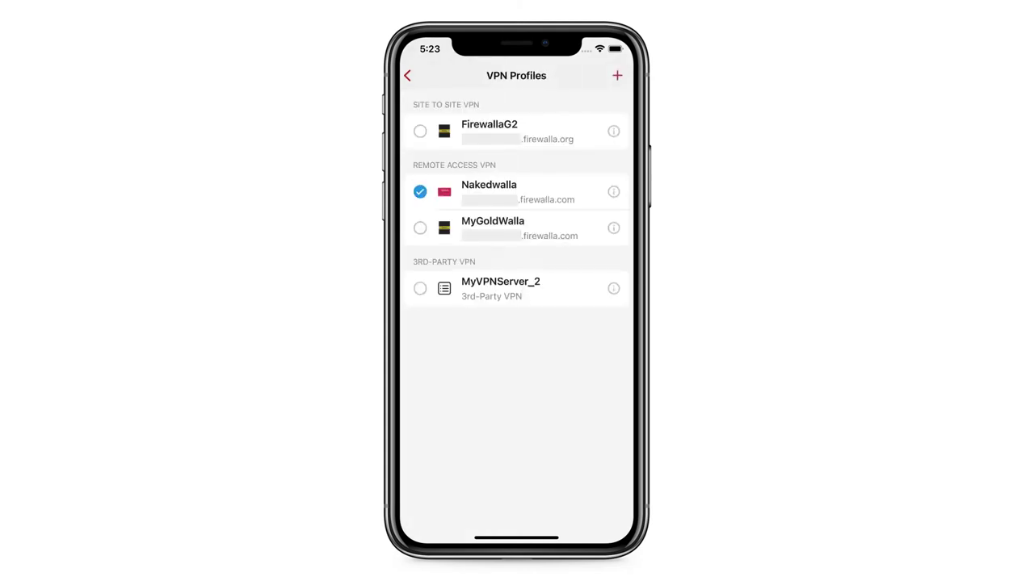
pyautogui.click(616, 118)
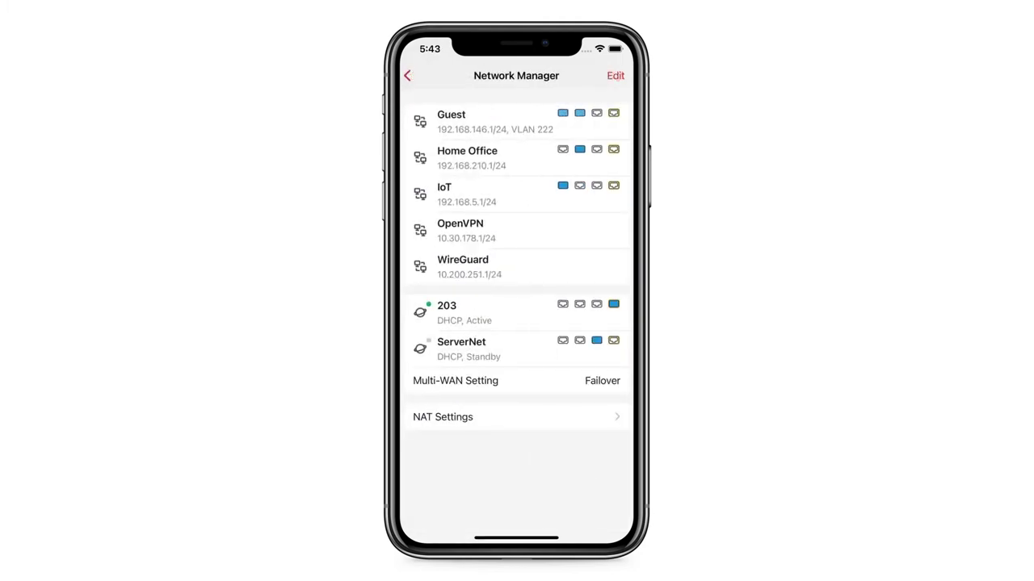
# Cancel a new network, then switch the WAN mode to load balancing and back to failover
pyautogui.click(616, 75)
pyautogui.click(543, 114)
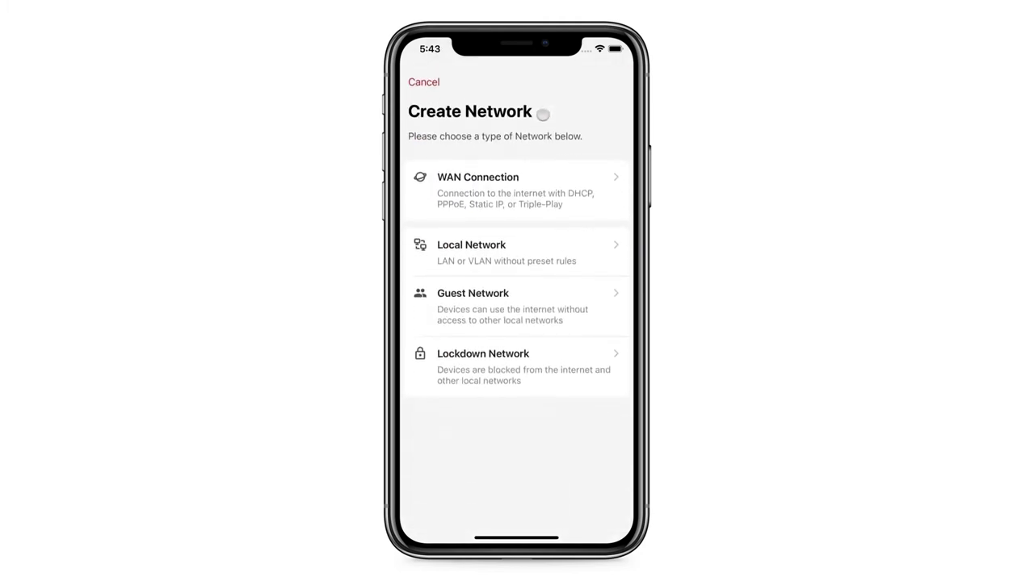
pyautogui.click(423, 76)
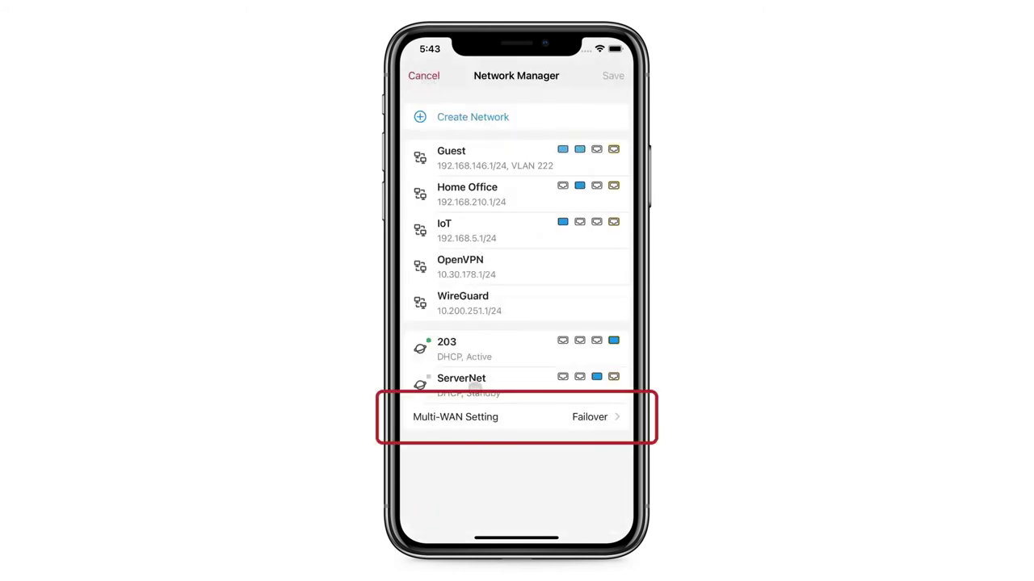
pyautogui.click(477, 417)
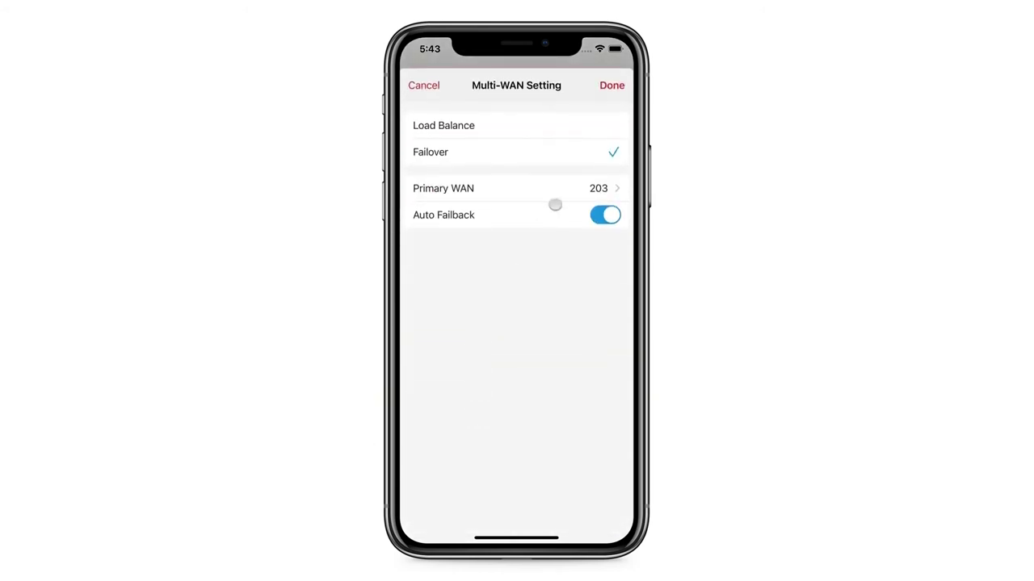
pyautogui.click(605, 127)
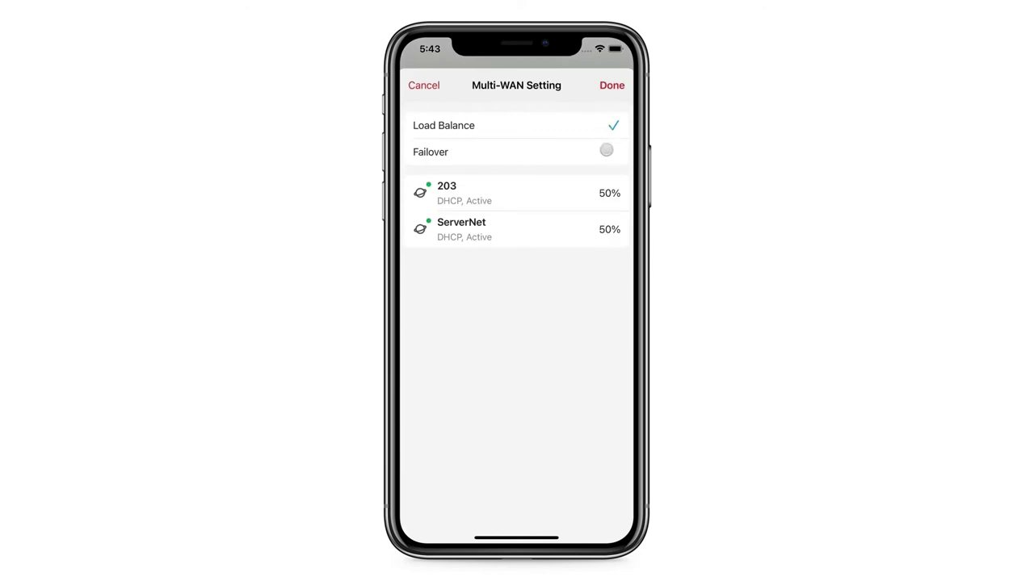
pyautogui.click(607, 150)
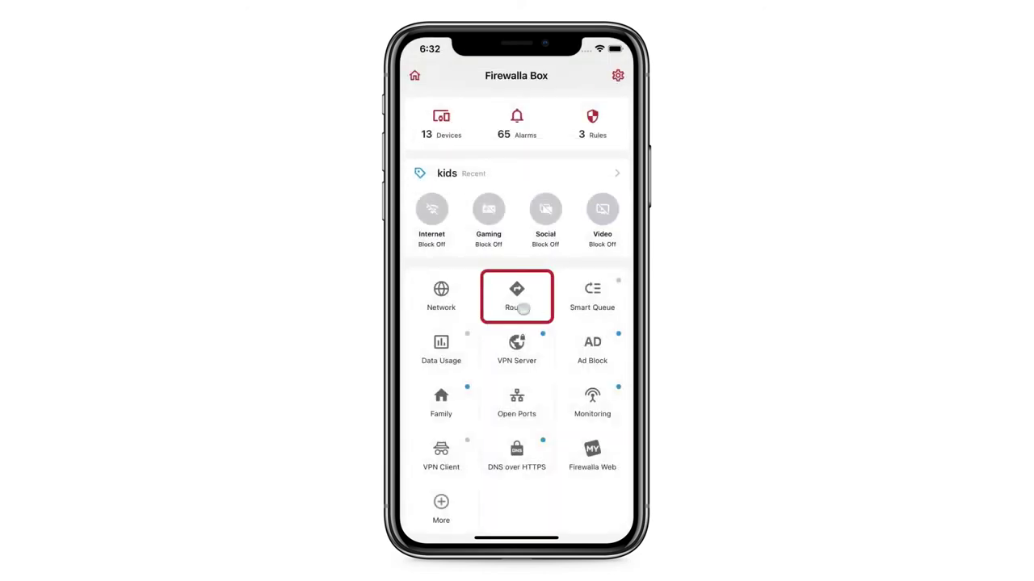
# Add and save a route sending the Kids group's All Video Sites traffic through MyVPNServer_2
pyautogui.click(524, 309)
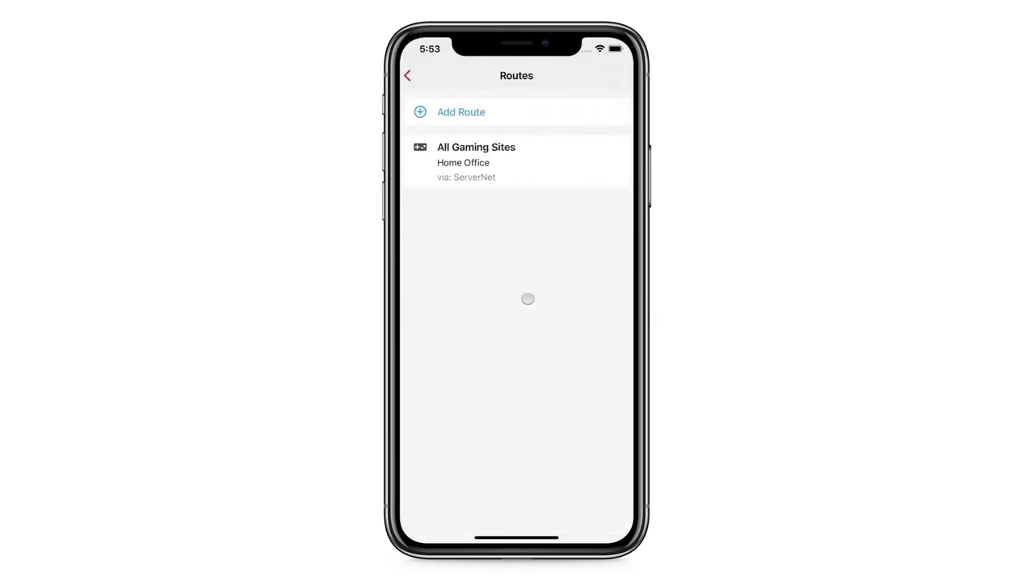
pyautogui.click(528, 116)
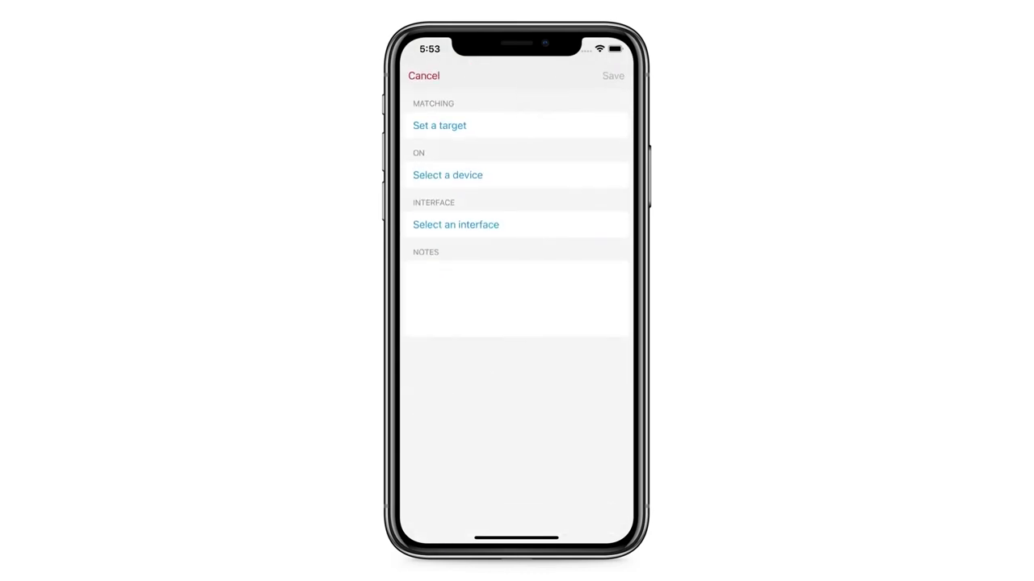
pyautogui.click(496, 225)
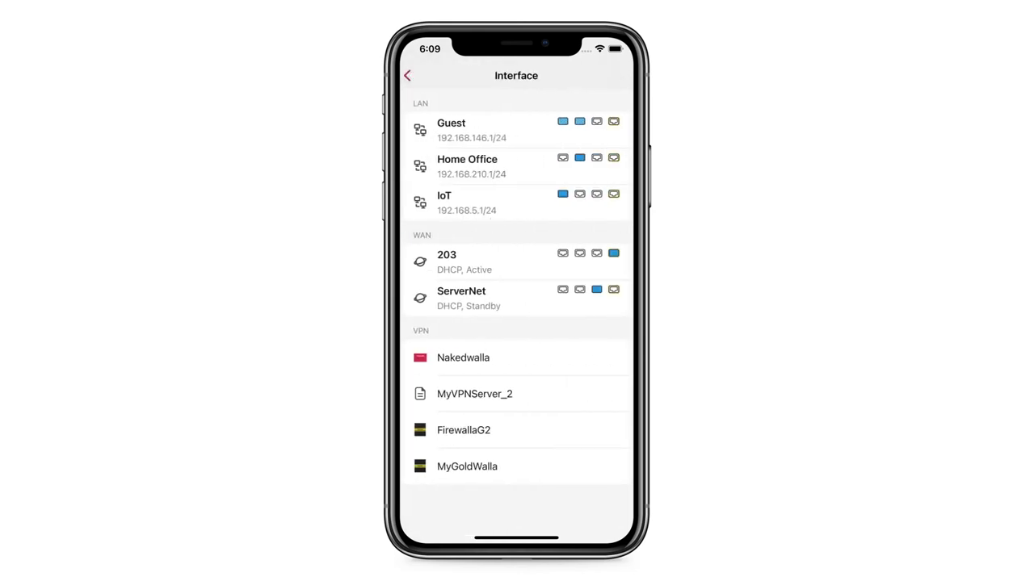
pyautogui.click(407, 76)
pyautogui.click(482, 123)
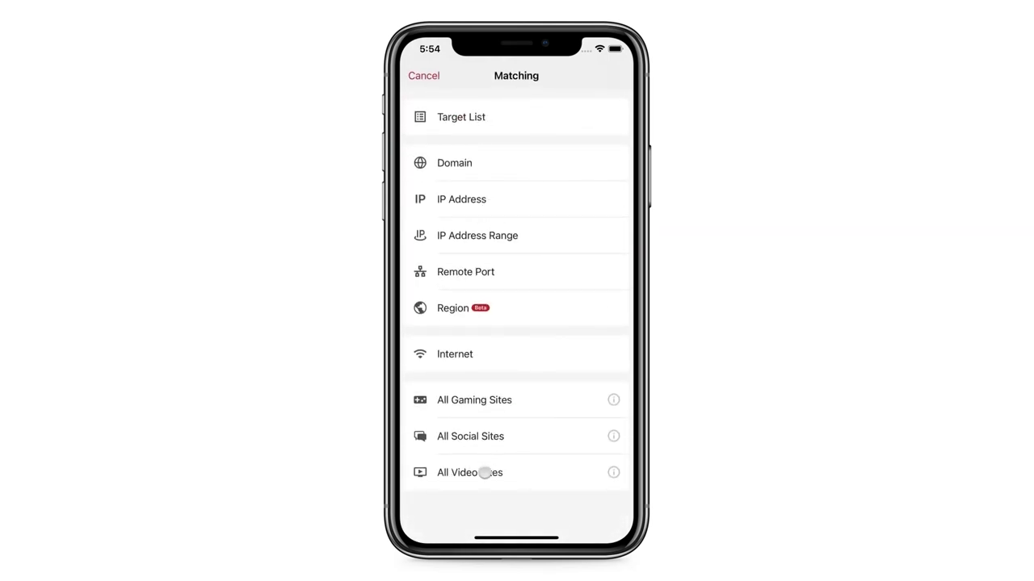
pyautogui.click(484, 473)
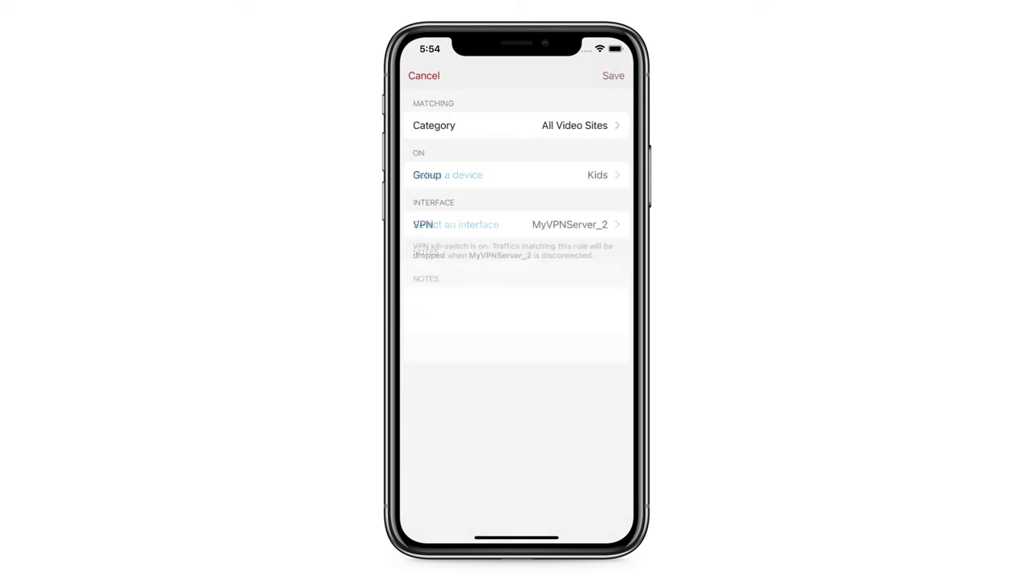
pyautogui.click(612, 75)
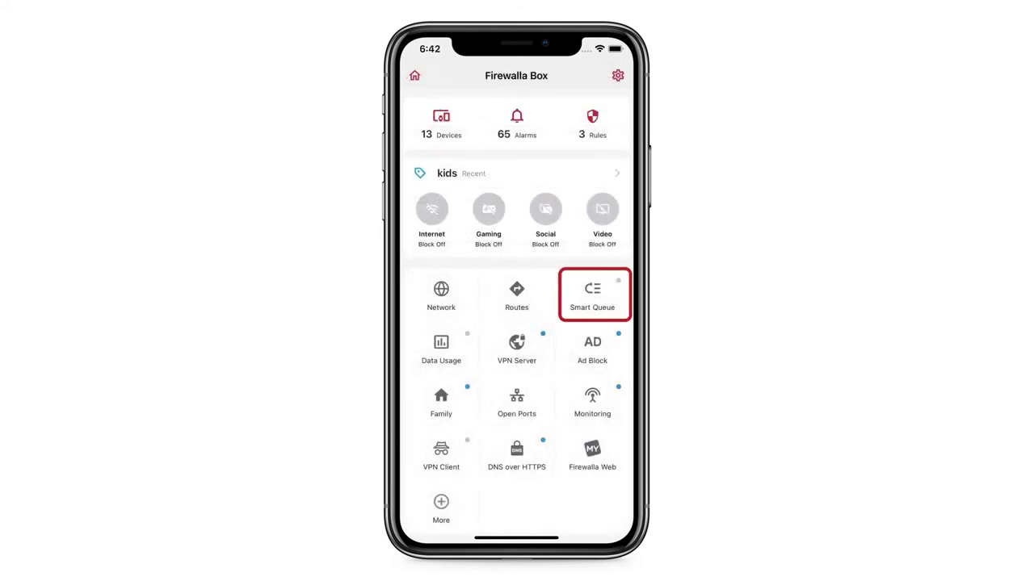
# Enable Smart Queue and check its available queue types
pyautogui.click(604, 283)
pyautogui.click(605, 185)
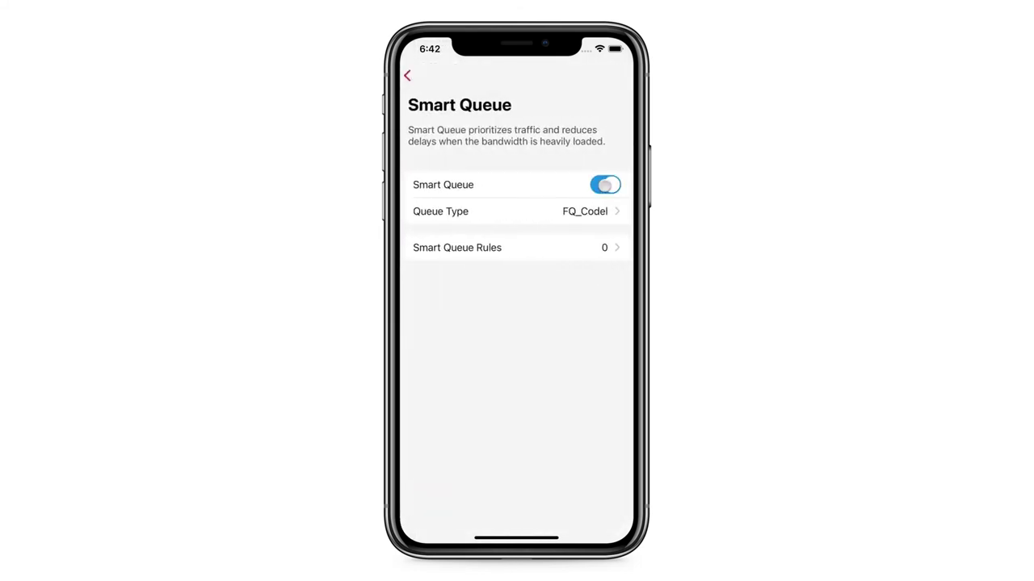
pyautogui.click(602, 212)
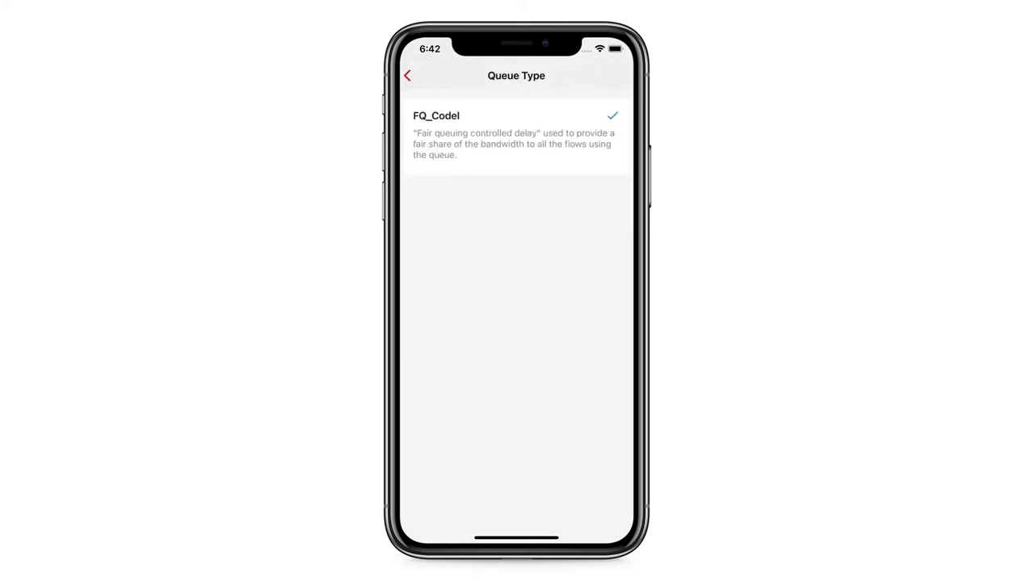
pyautogui.click(407, 76)
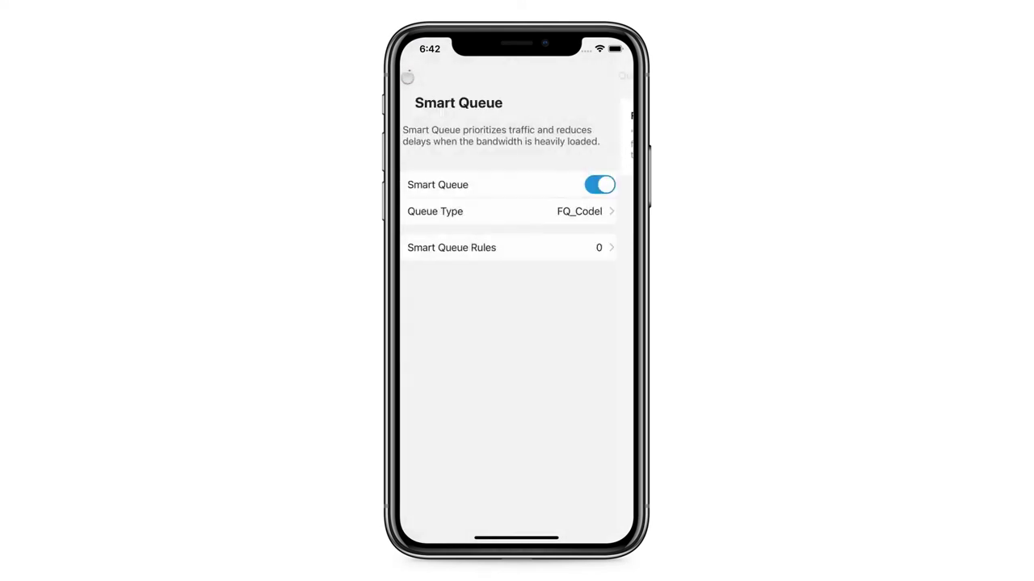
# Look at the Smart Queue rules, then enable the 1 TB monthly data plan in Data Usage
pyautogui.click(545, 248)
pyautogui.click(548, 117)
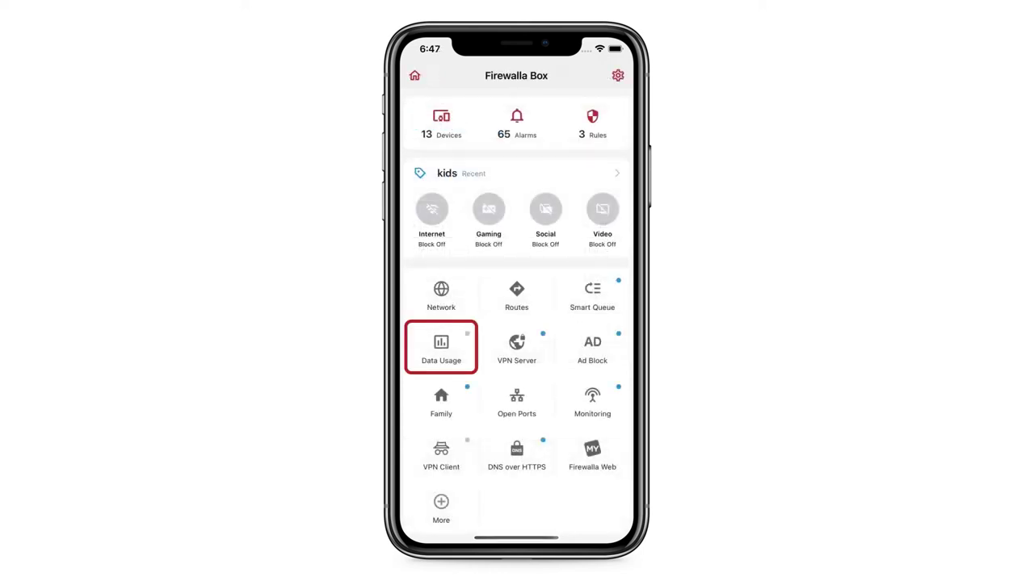
pyautogui.click(434, 351)
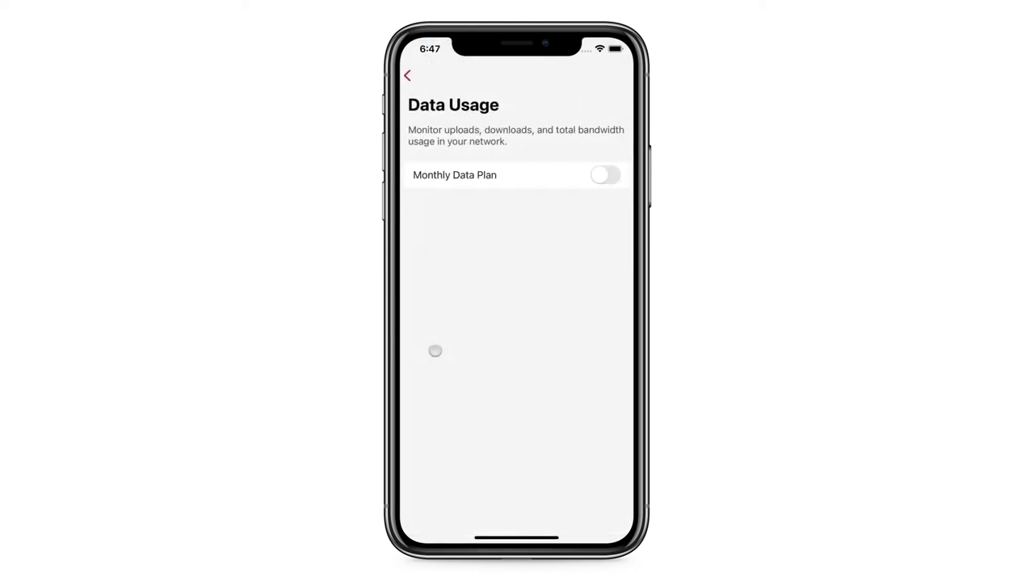
pyautogui.click(605, 175)
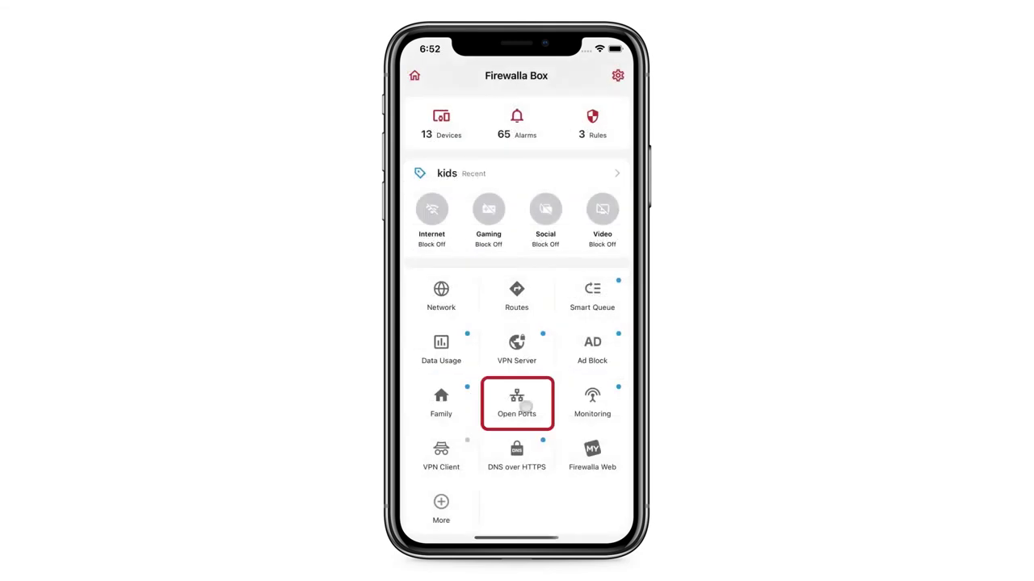
# Inspect tcp port 80 in the Open Ports list and return to the dashboard
pyautogui.click(526, 405)
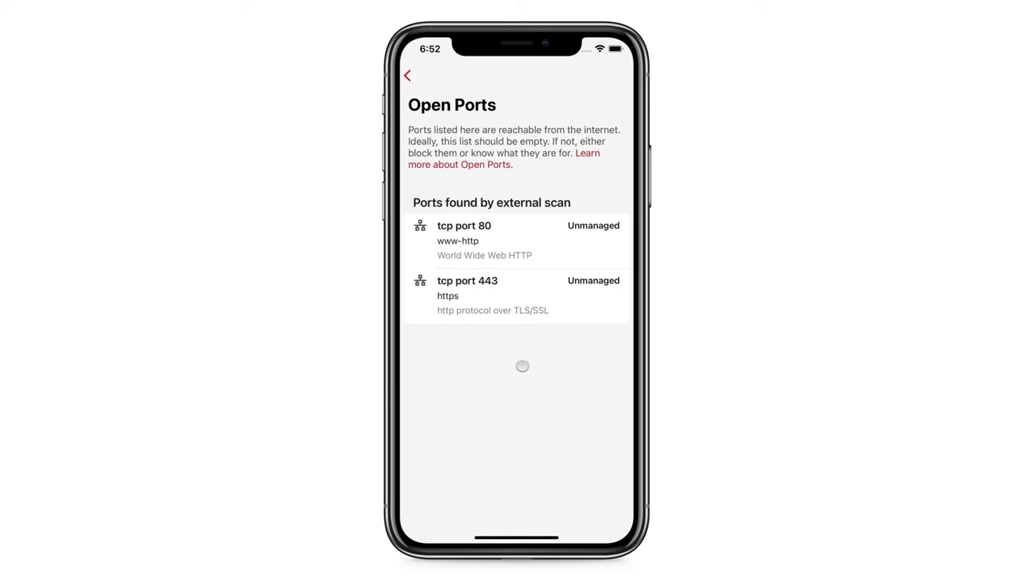
pyautogui.click(506, 257)
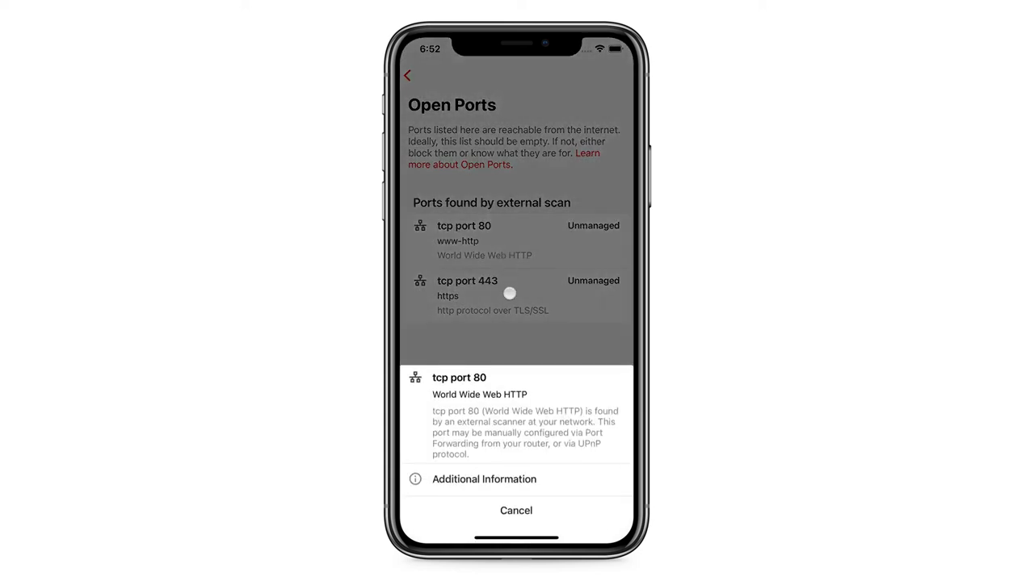
pyautogui.click(505, 342)
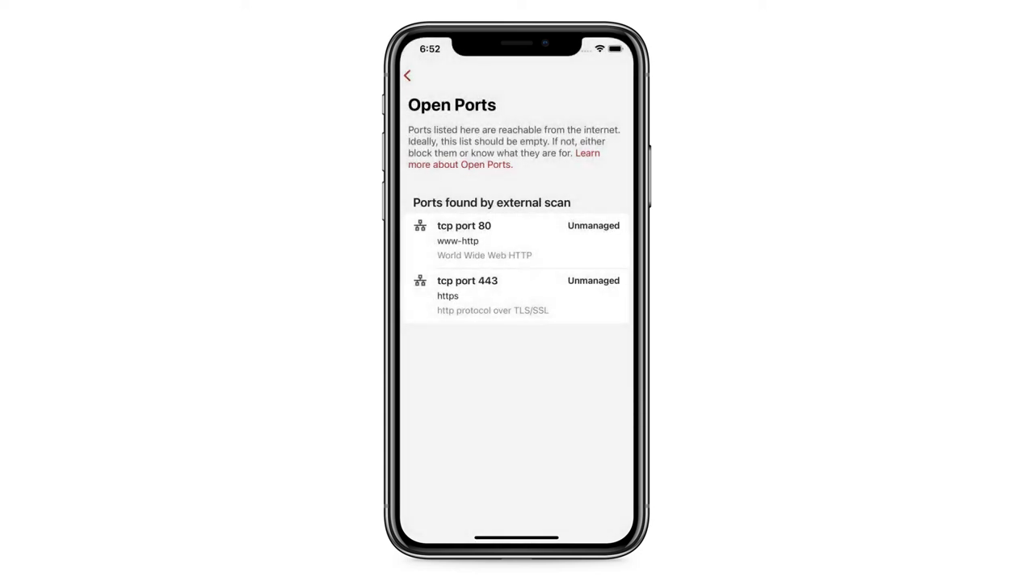
pyautogui.click(407, 75)
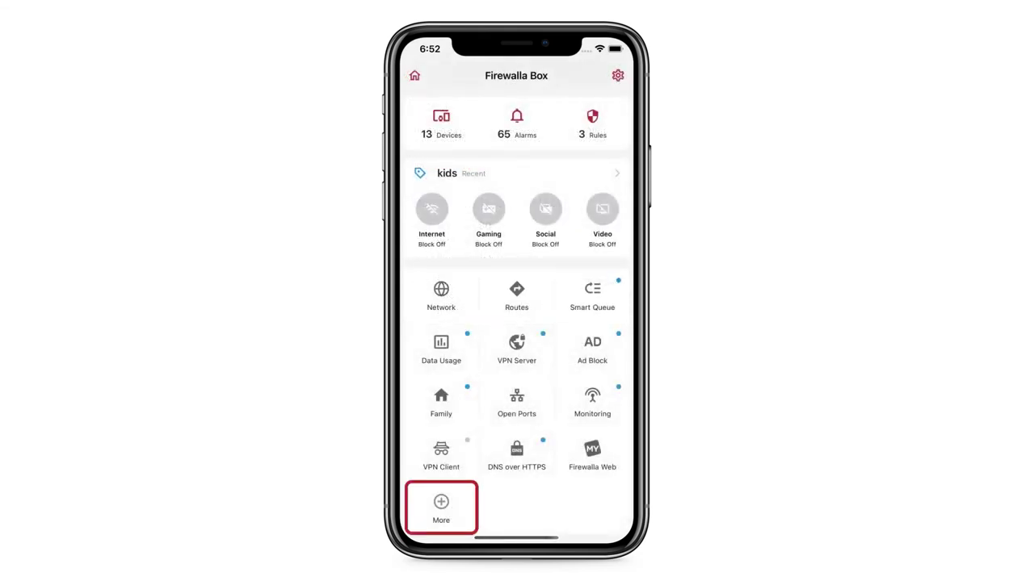
# From the full feature list, switch on New Device Quarantine for all networks
pyautogui.click(441, 509)
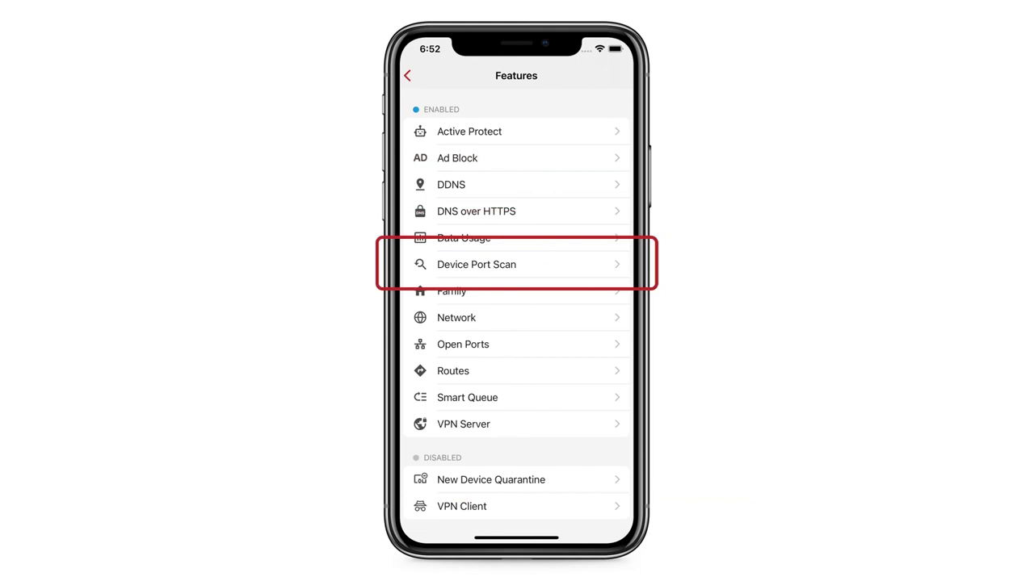
pyautogui.click(467, 485)
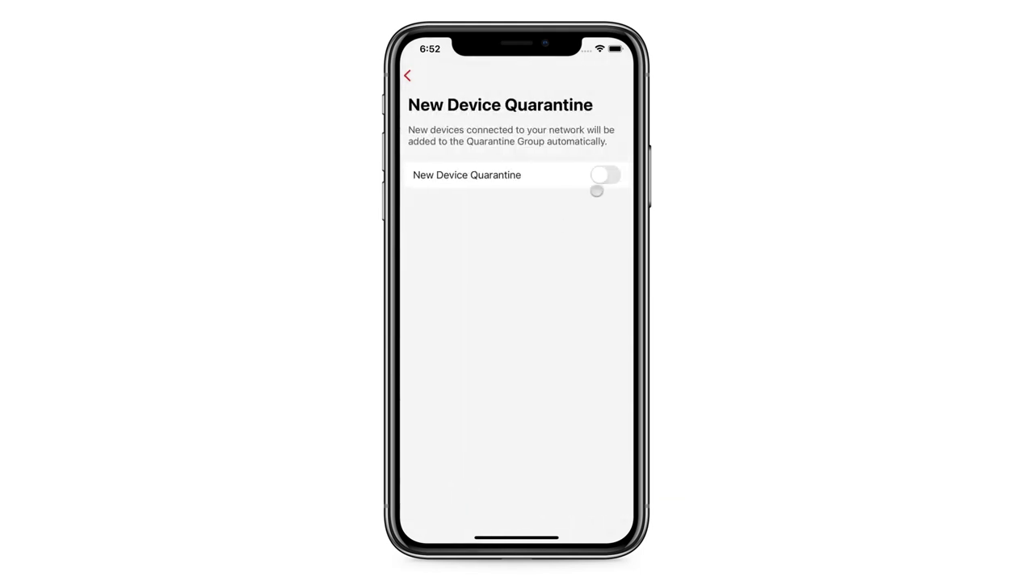
pyautogui.click(599, 176)
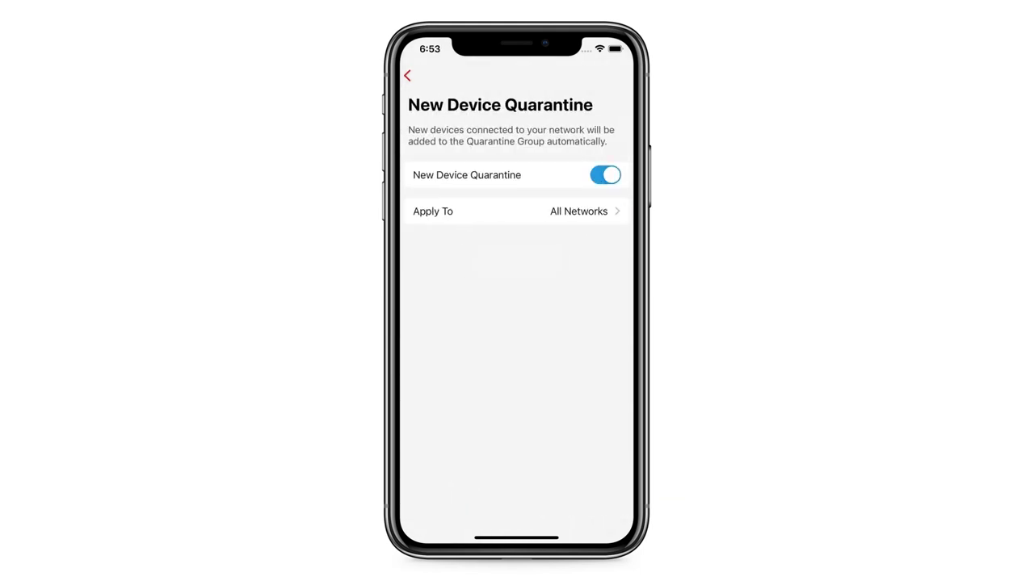